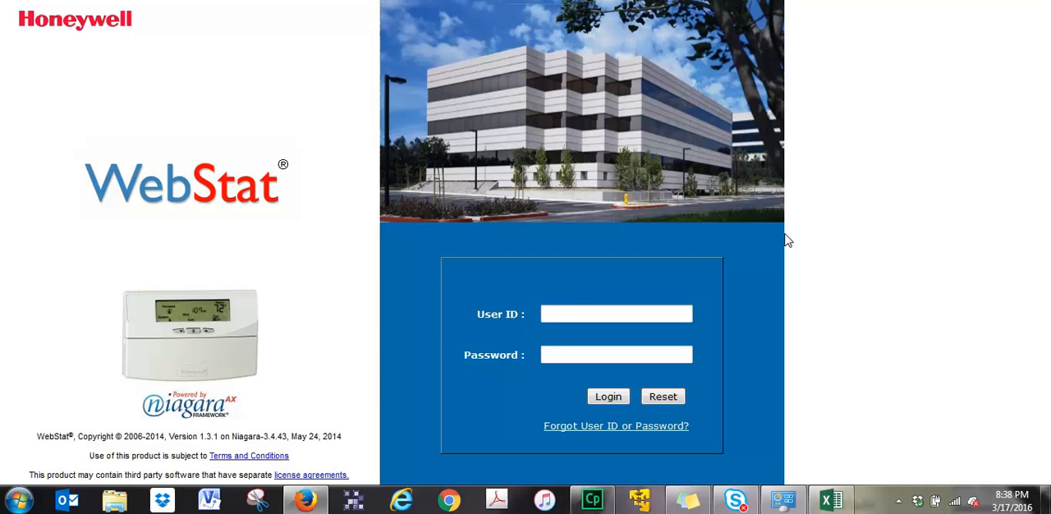
Open the Windows Network and Sharing Center to view the active network connections.
click(956, 504)
click(921, 462)
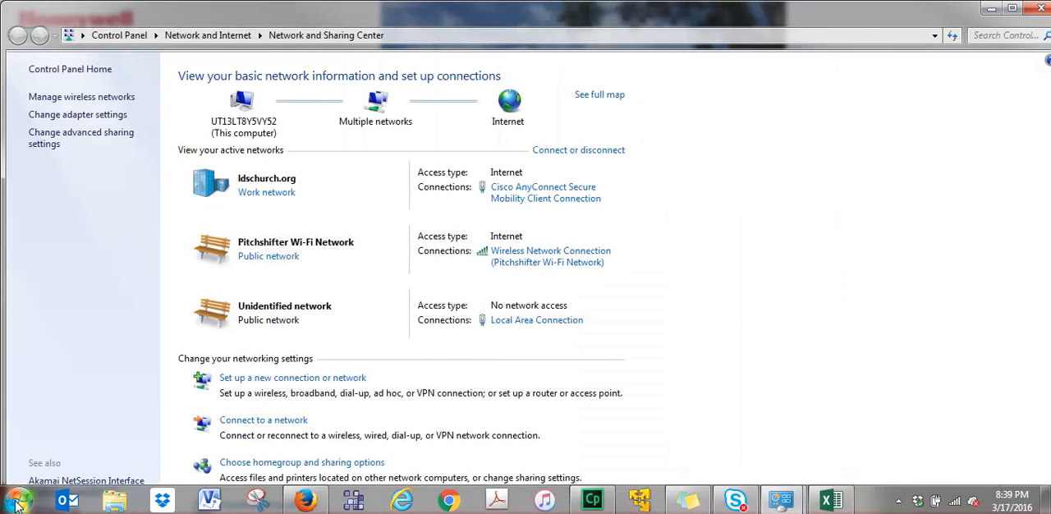
click(18, 501)
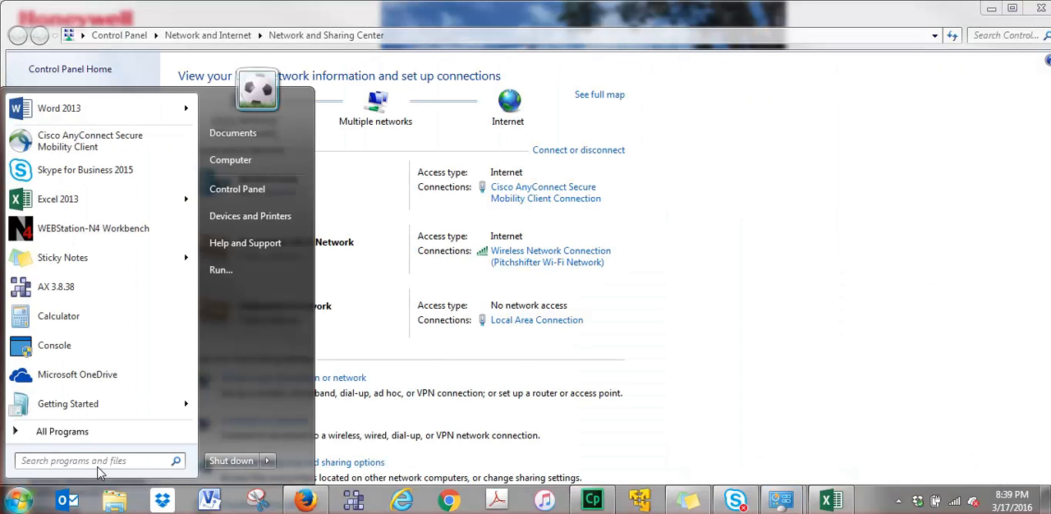
click(674, 323)
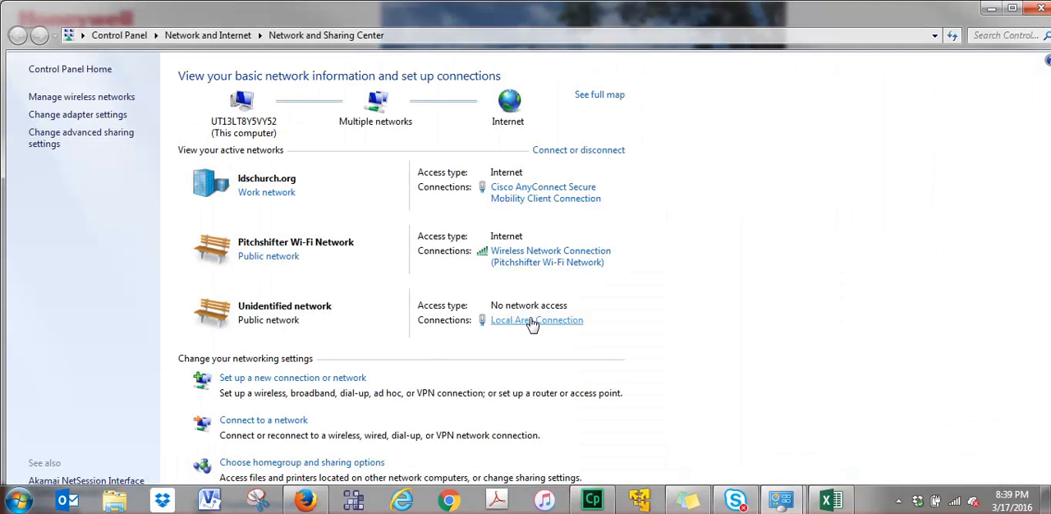
Open the Internet Protocol Version 4 (TCP/IPv4) properties of the Local Area Connection adapter.
click(91, 115)
click(487, 107)
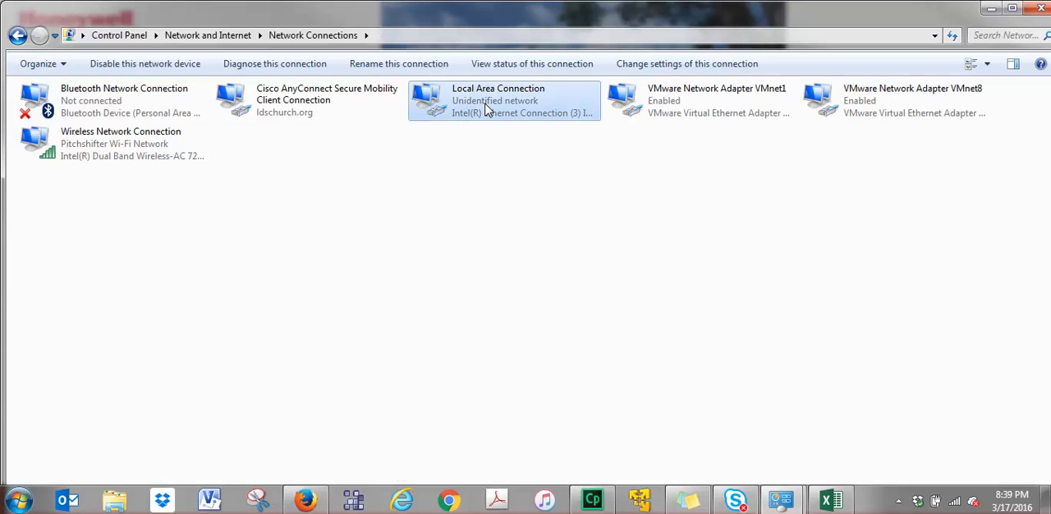
double_click(486, 109)
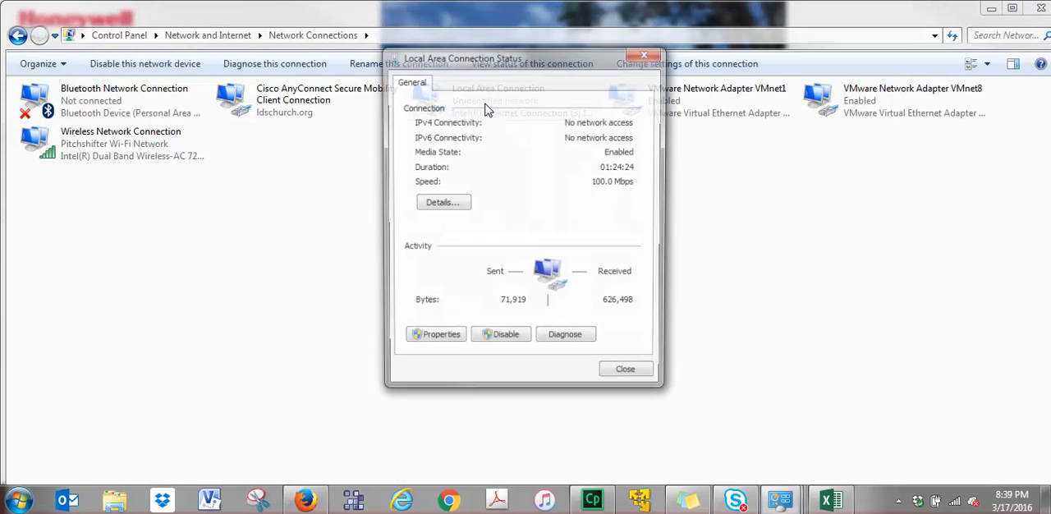
click(435, 341)
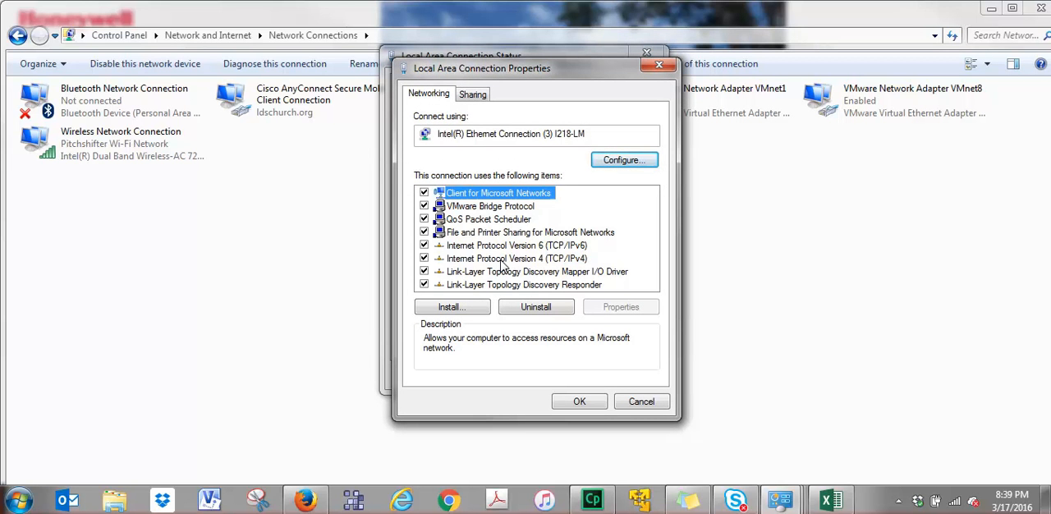
double_click(503, 259)
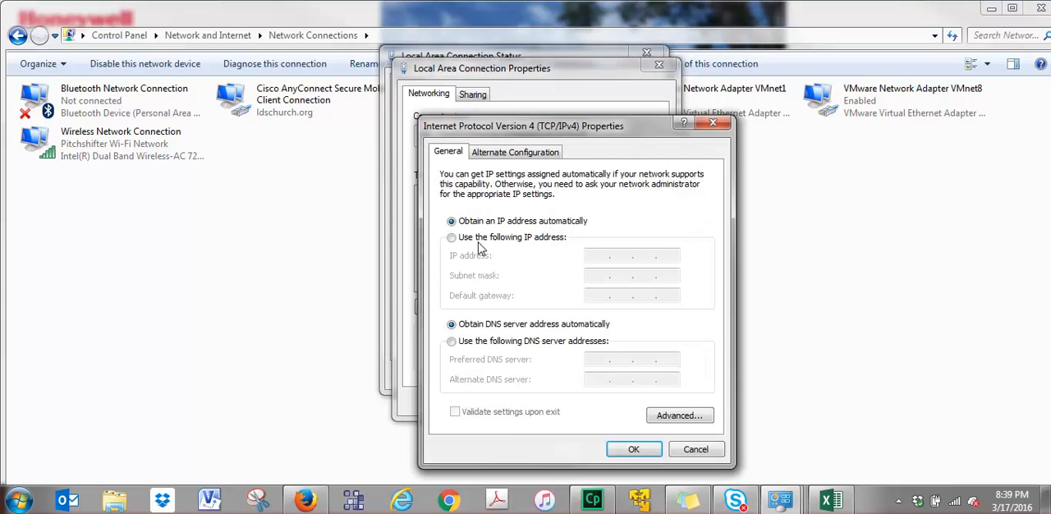
Assign the static IP address 10.0.0.2 with the default subnet mask, apply it and close the connection's dialogs.
click(452, 239)
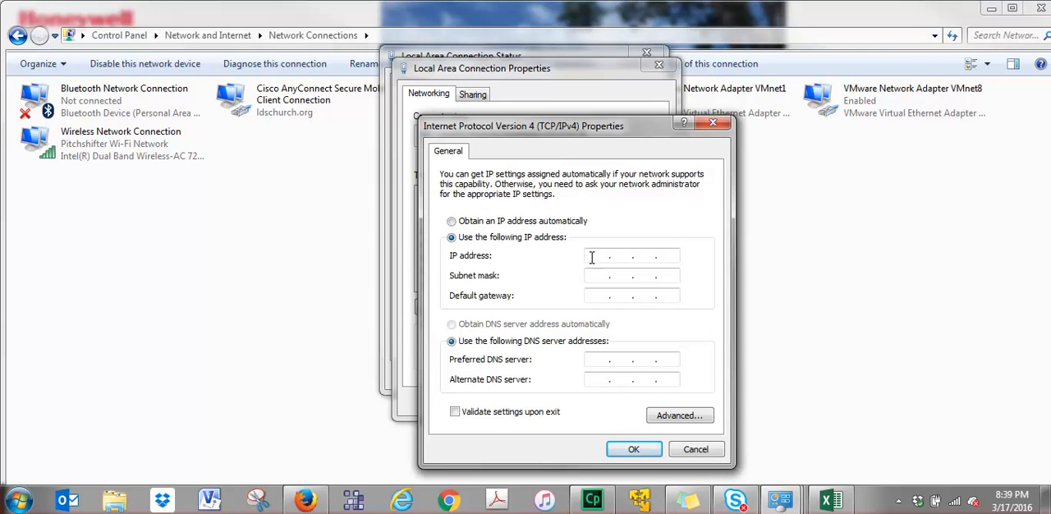
click(592, 257)
text(10 . 0 . 0 .)
text(2)
key(Tab)
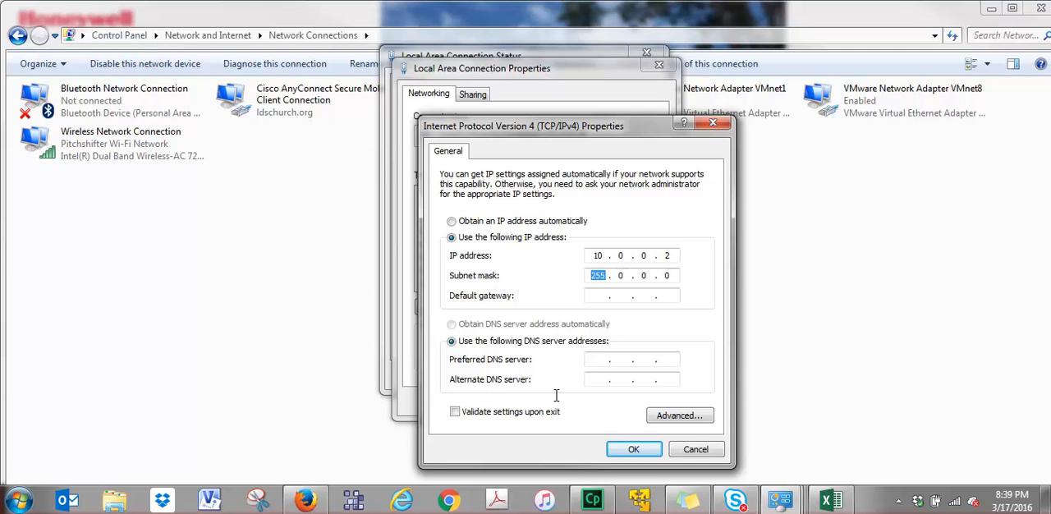
click(634, 450)
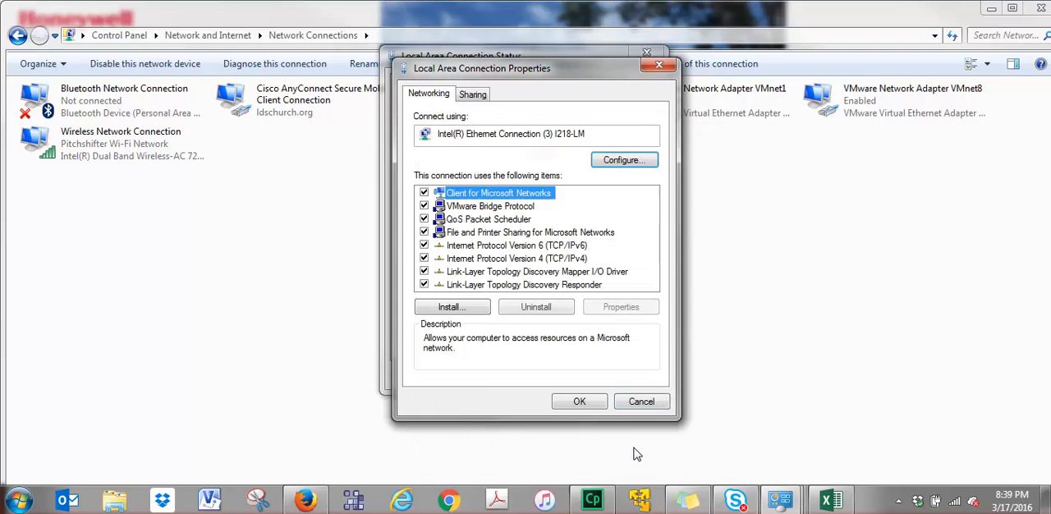
click(580, 402)
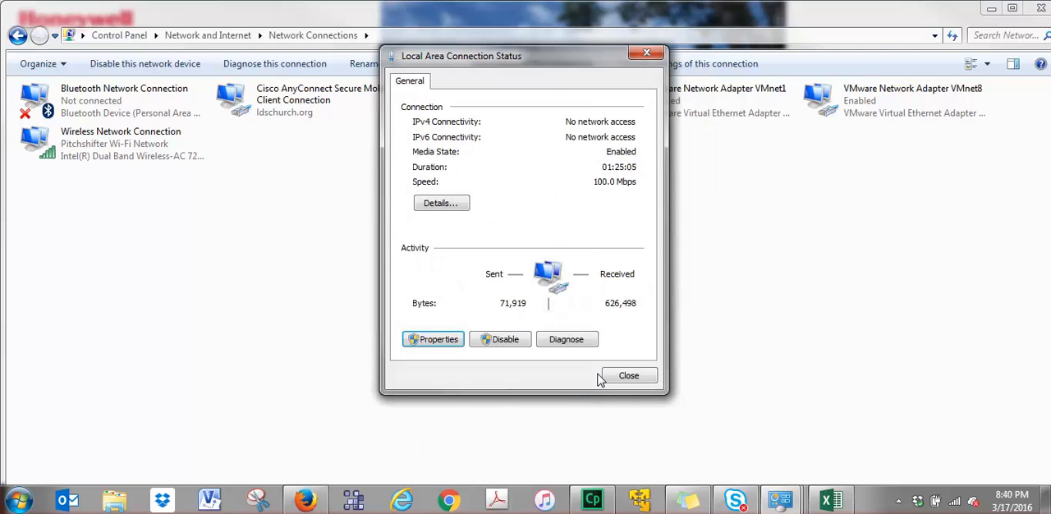
click(626, 441)
Open a command prompt and ping the computer's own address, 10.0.0.2.
click(19, 499)
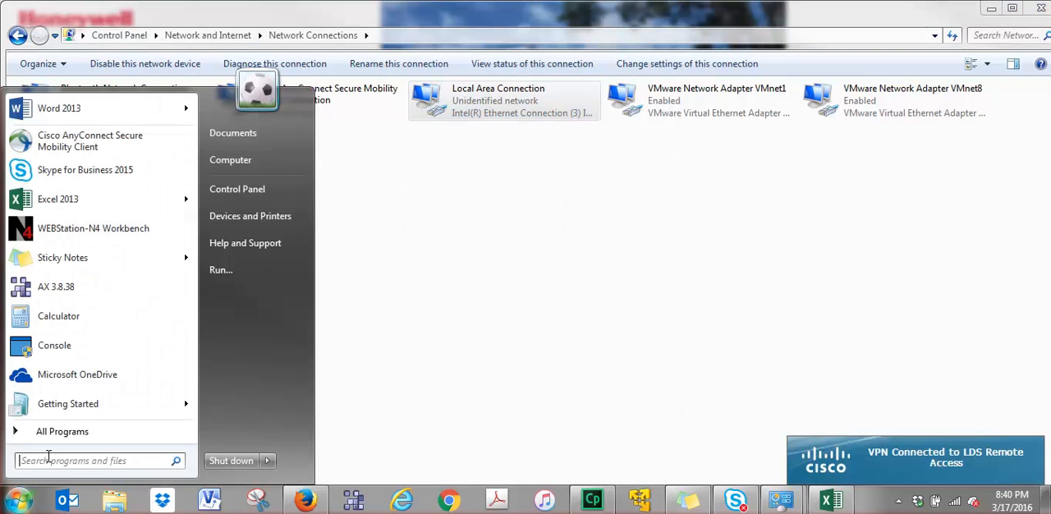
text(cmd)
key(Return)
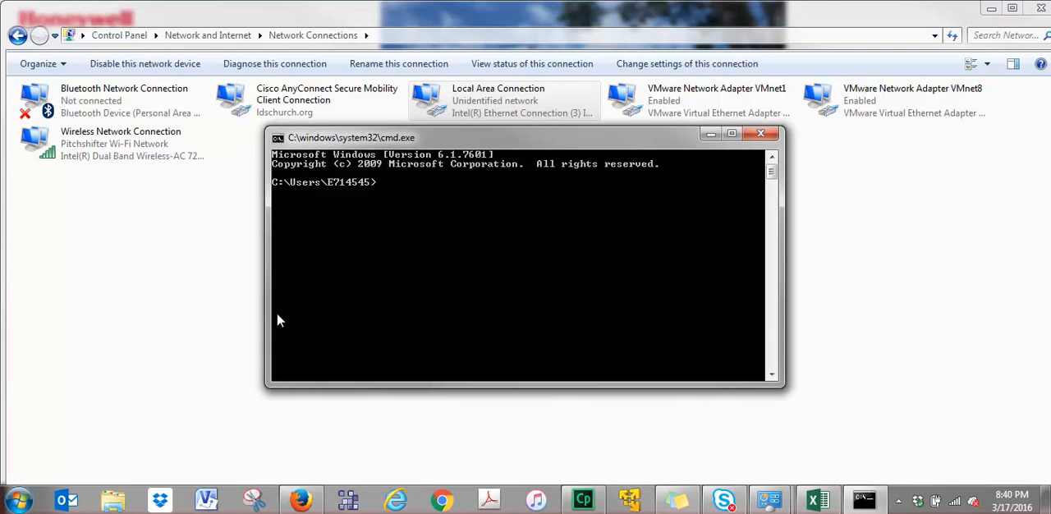
text(ping 10.0.0.2)
key(Return)
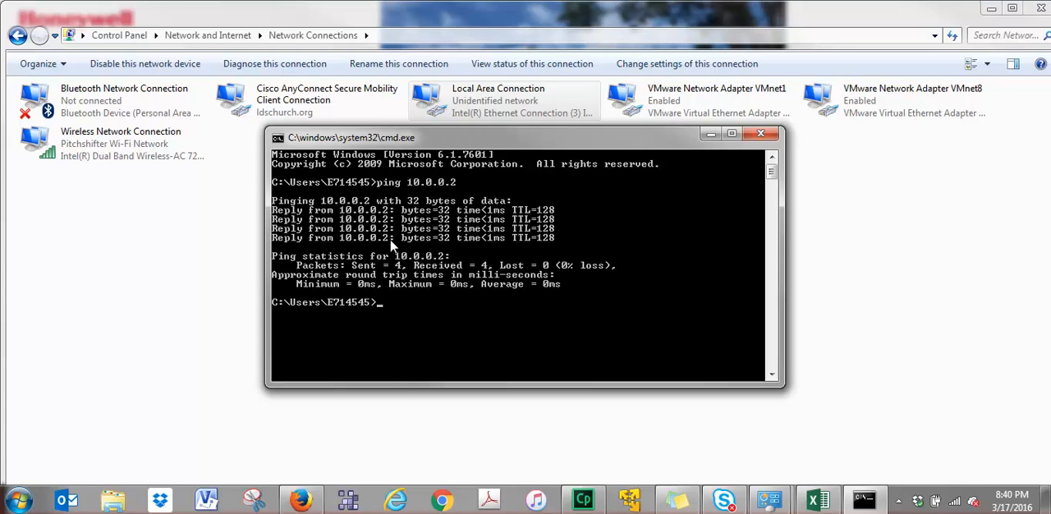
Ping the WebStat at 10.0.0.1 and close the command prompt.
key(Up)
key(BackSpace)
text(10.0.0.1)
key(Return)
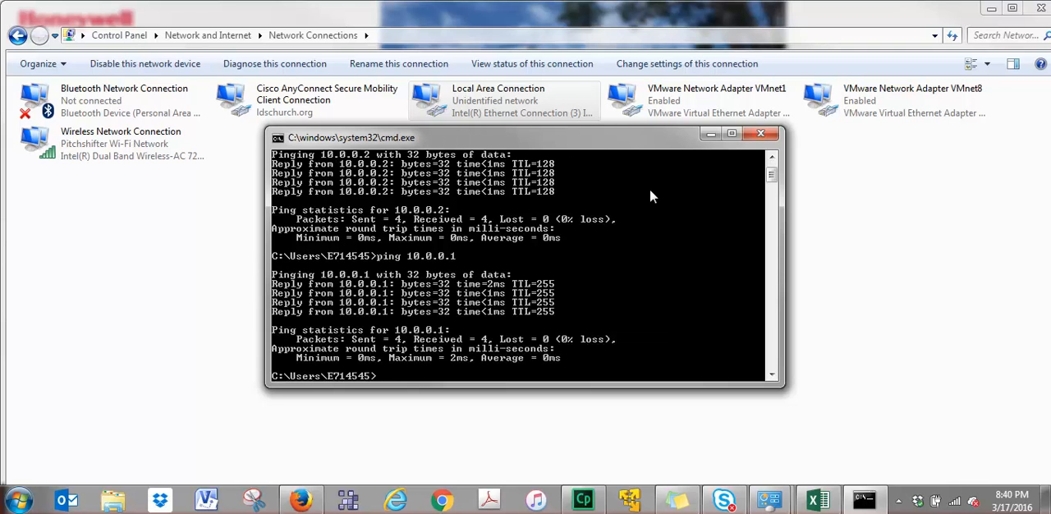
click(761, 136)
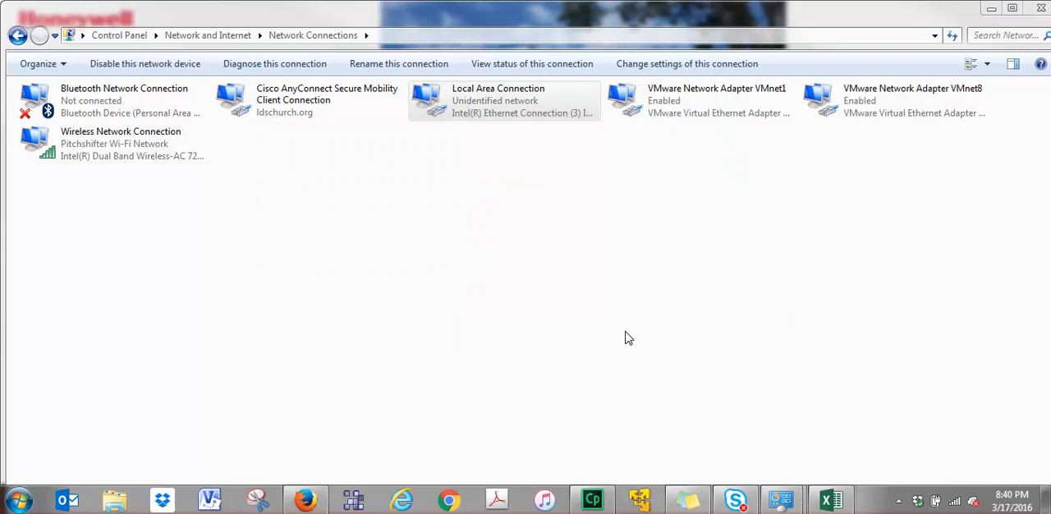
Switch to Firefox and load the WebStat login page at 10.0.0.1.
click(305, 499)
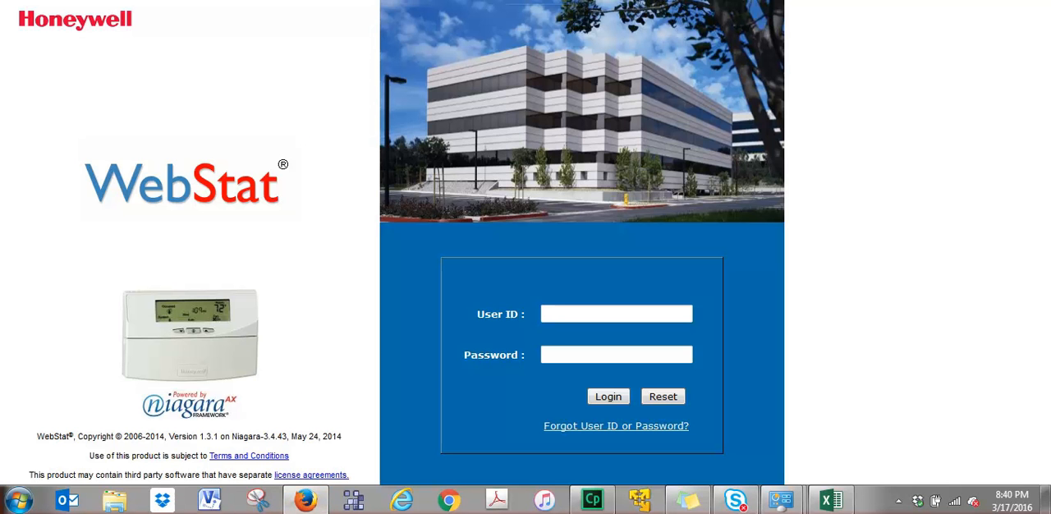
text(10.0.0.1)
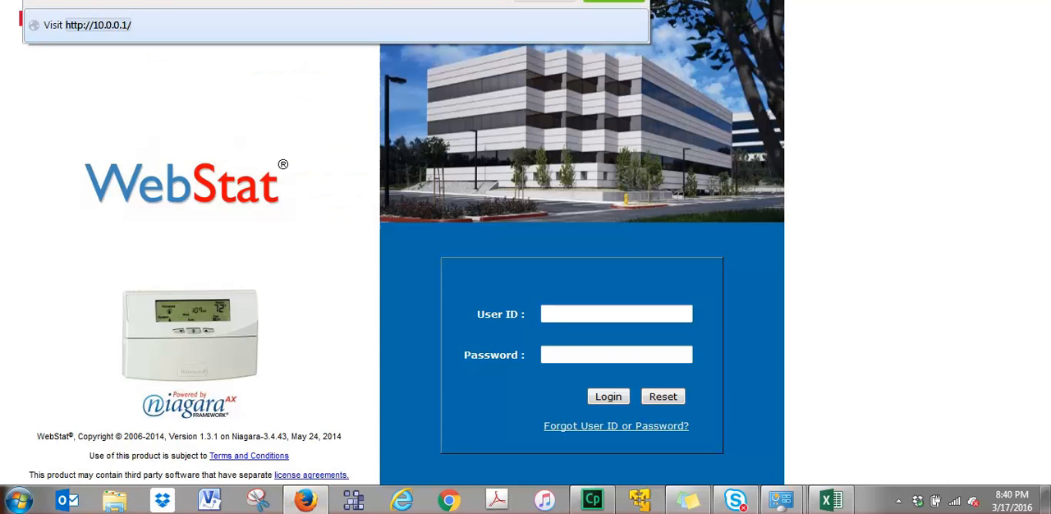
key(Return)
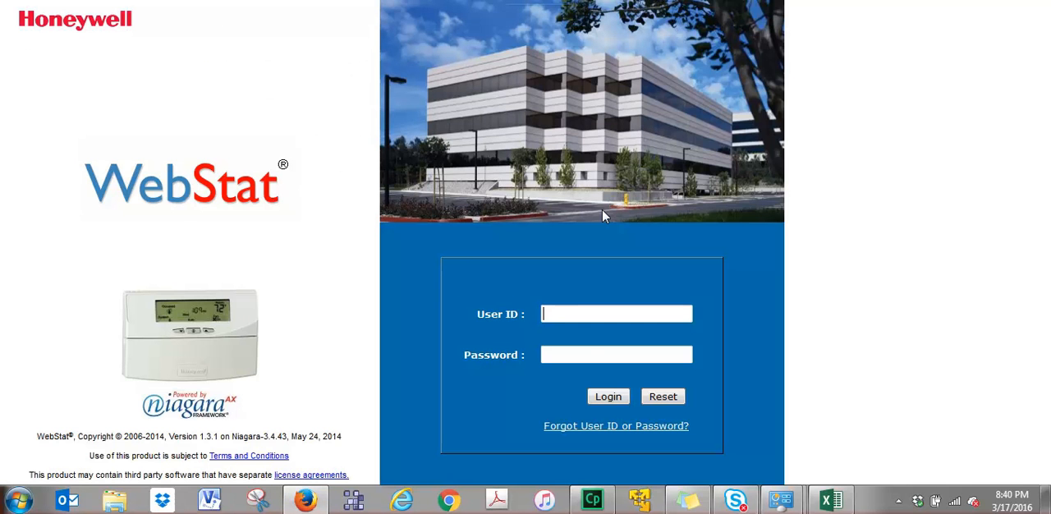
Log in with the user ID SysAdmin and the account password, and let the browser remember the login.
text(Sys)
key(Down)
key(Tab)
text(sy)
key(BackSpace)
key(BackSpace)
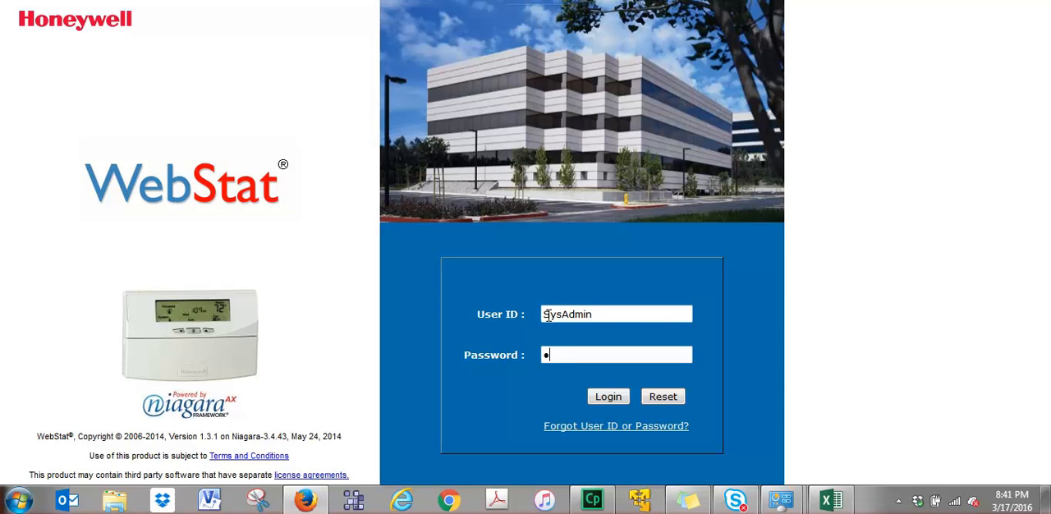
key(Return)
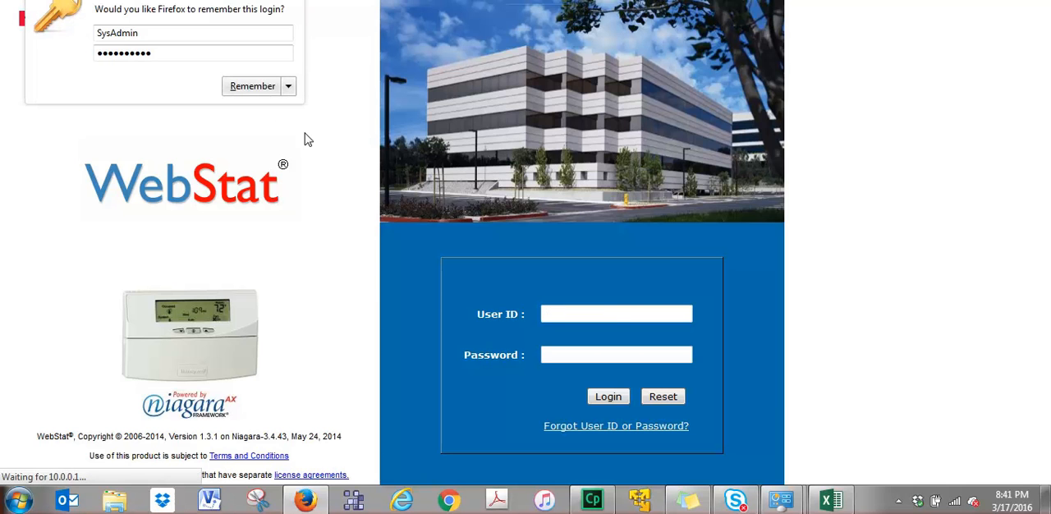
click(245, 87)
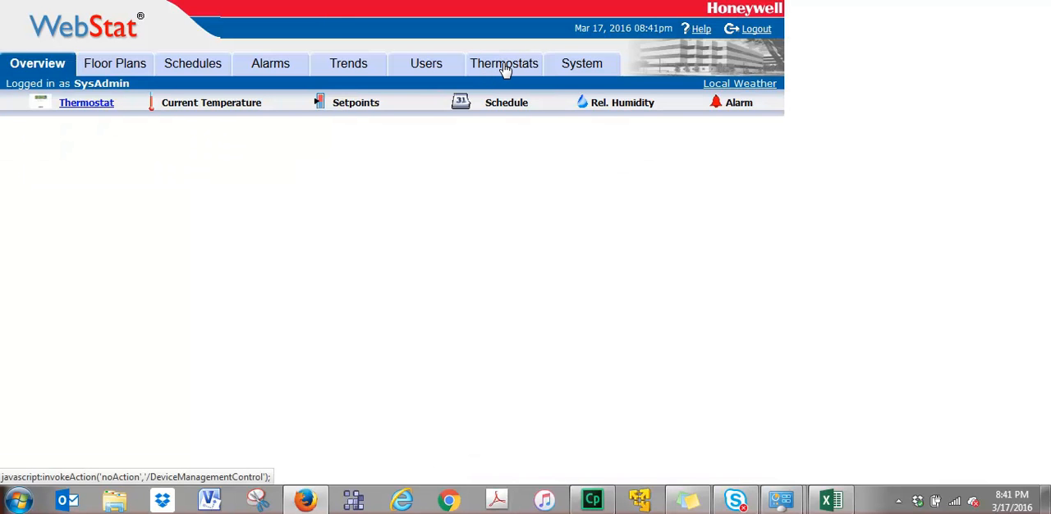
In the system's network setup, set the host name to Sunnyside and the DNS domain name to ldschurch.org.
click(567, 67)
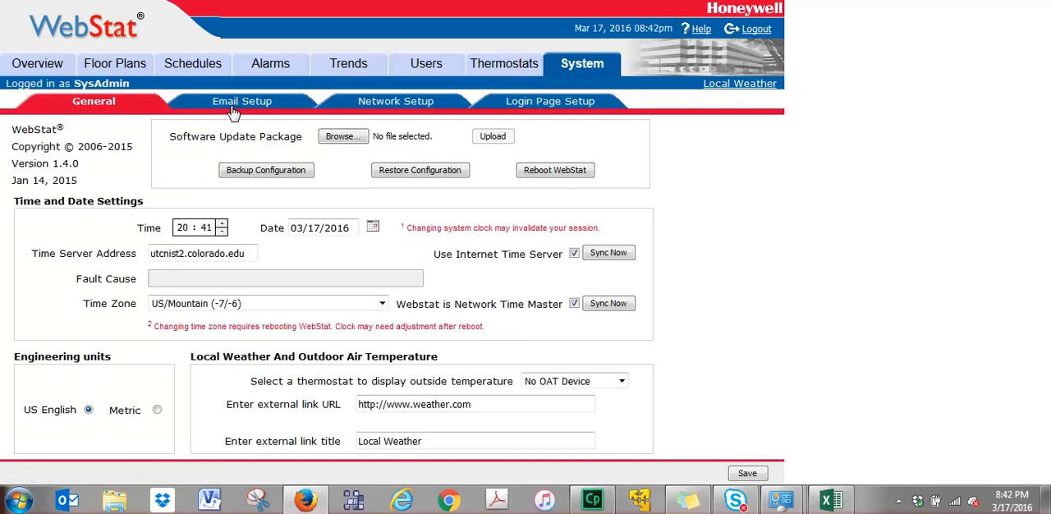
click(384, 105)
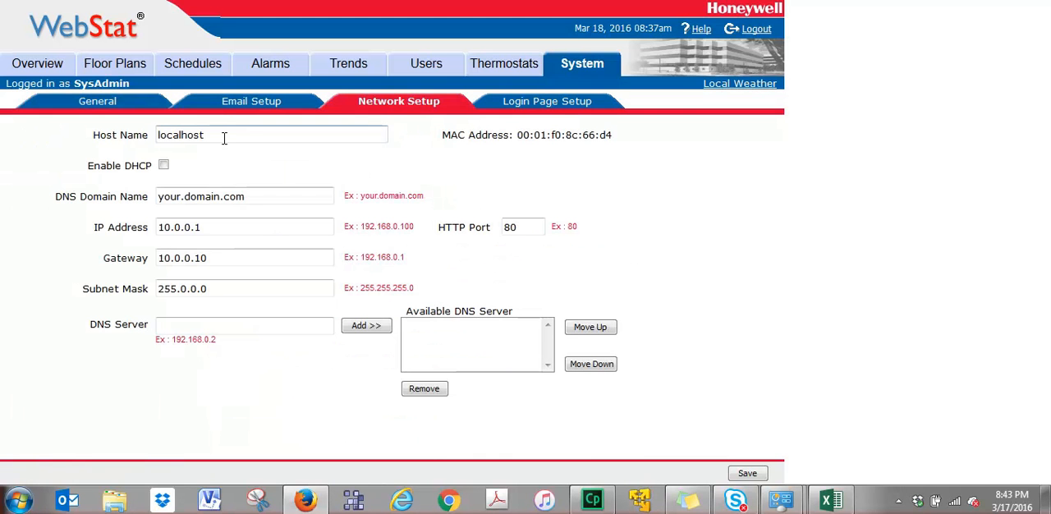
drag(225, 138, 83, 133)
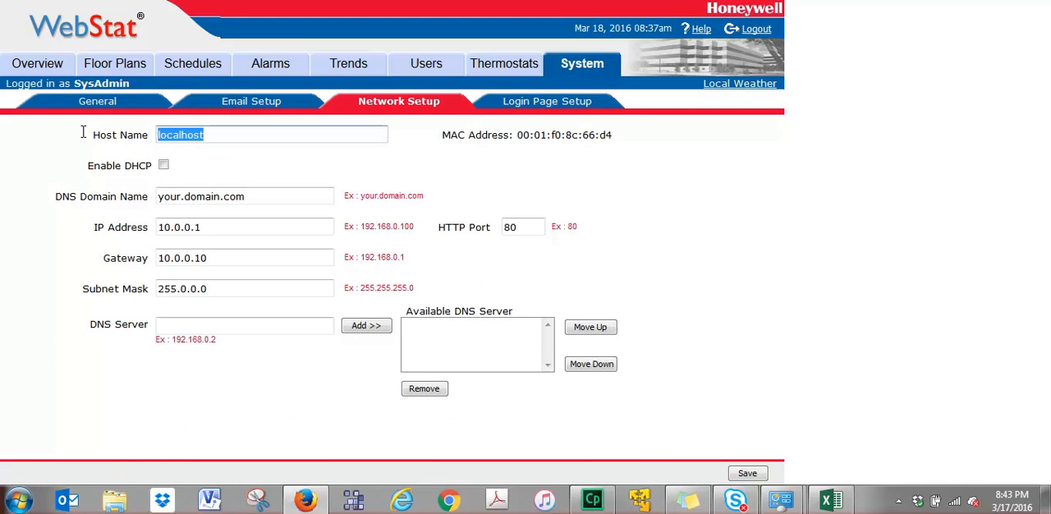
text(Sunnyside)
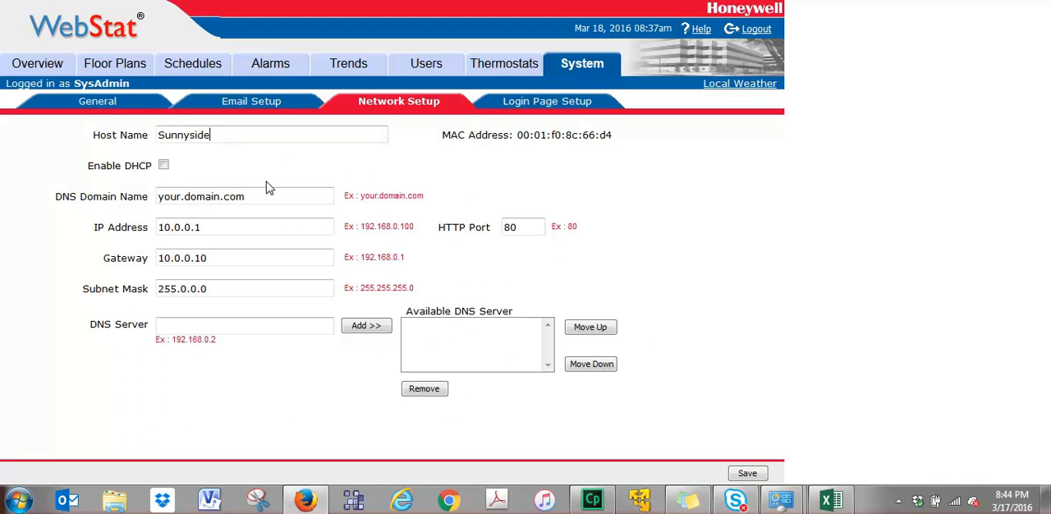
drag(266, 193, 23, 194)
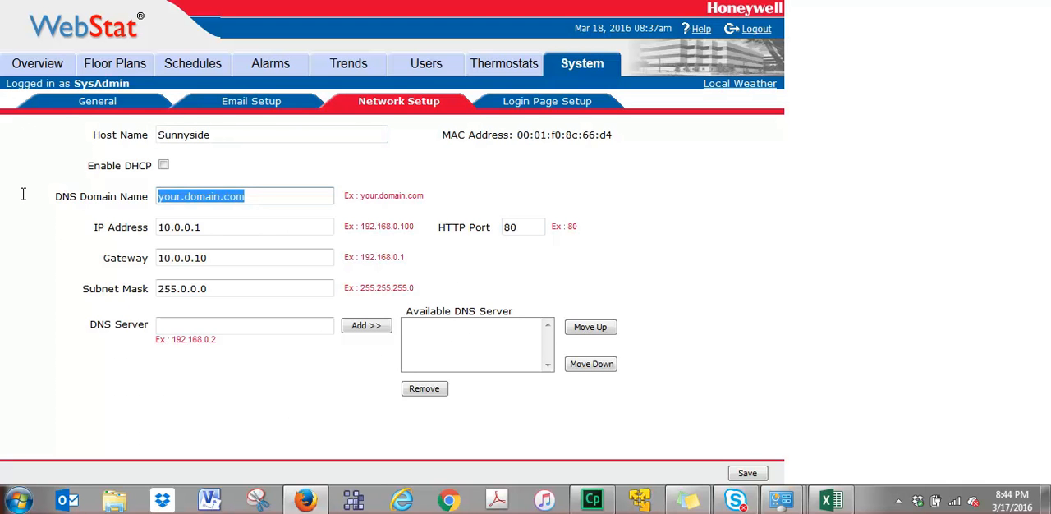
text(lds)
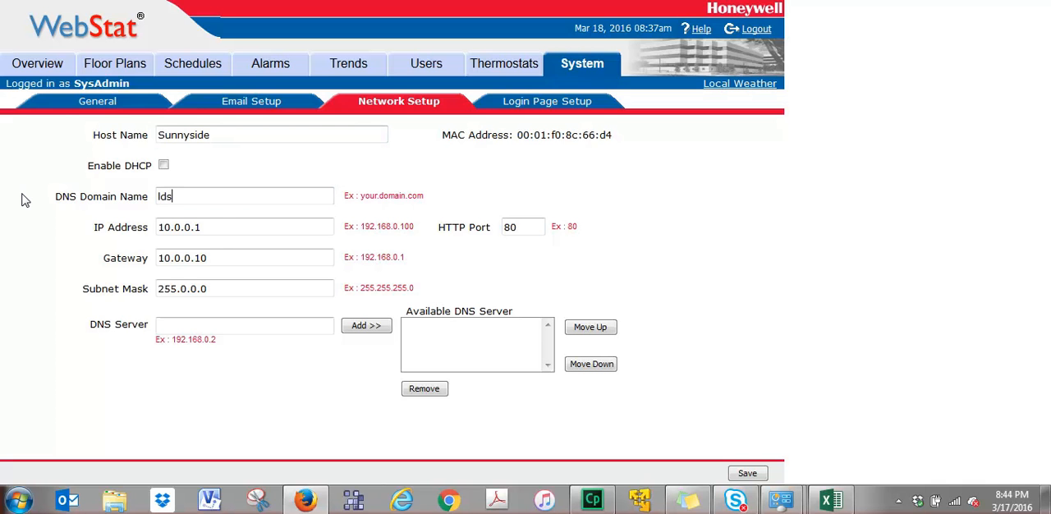
text(church.org)
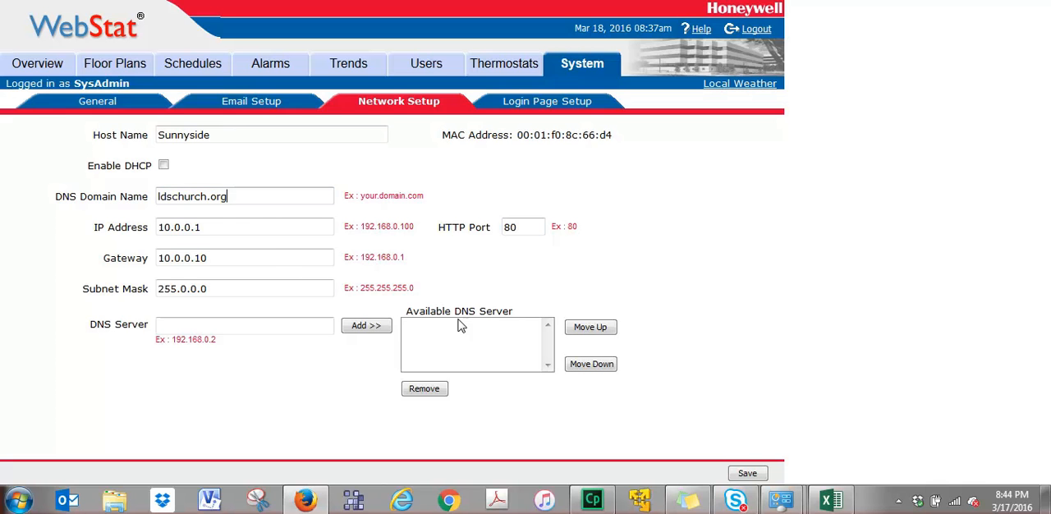
Set the WebStat's IP address to 10.172.44.22.
click(213, 227)
key(BackSpace)
key(BackSpace)
key(BackSpace)
key(BackSpace)
key(BackSpace)
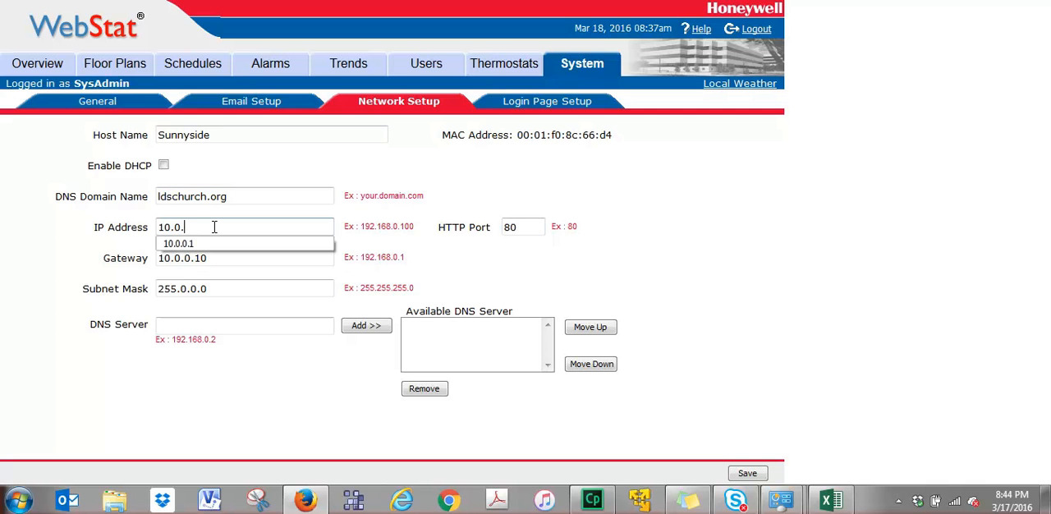
text(172.44.22)
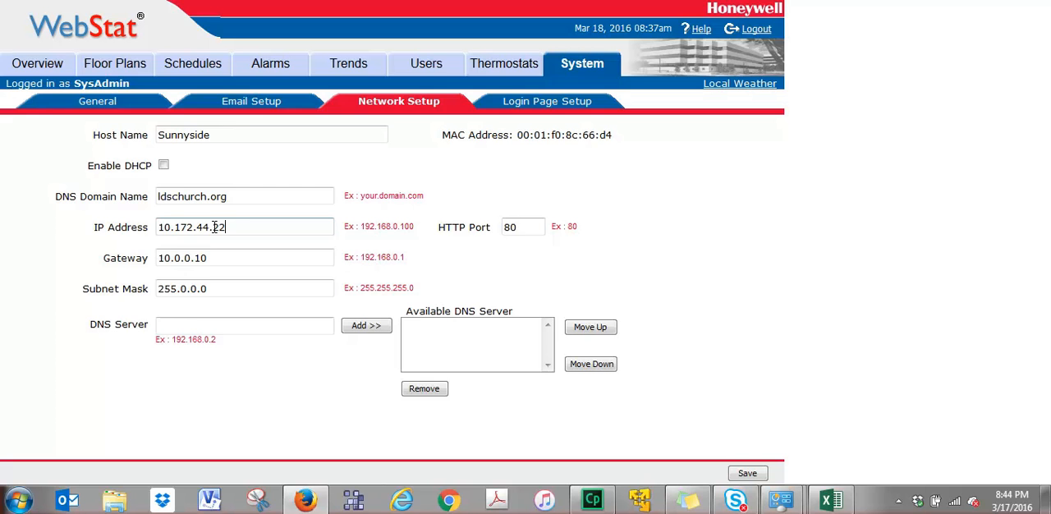
Set the WebStat's gateway to 10.172.44.21.
key(Tab)
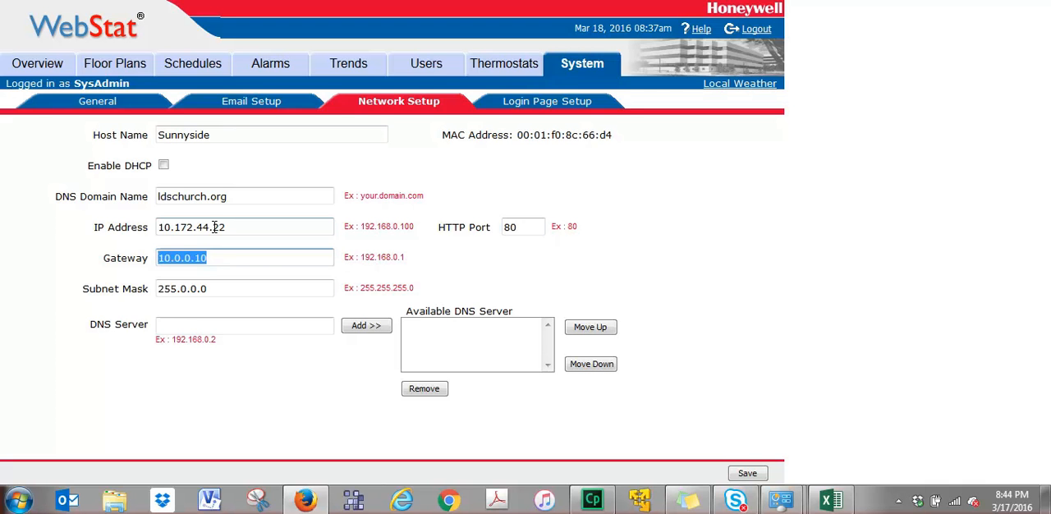
text(10.)
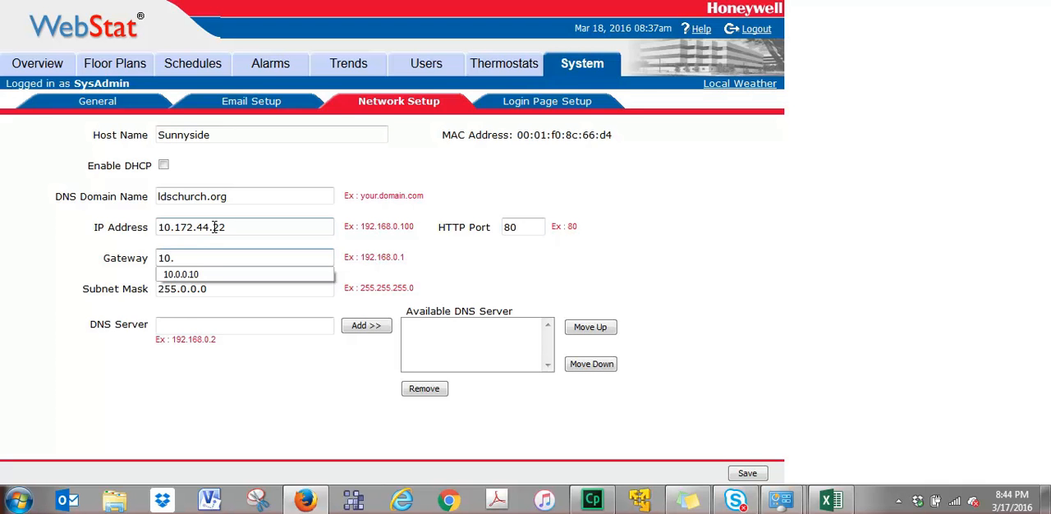
text(172.44.)
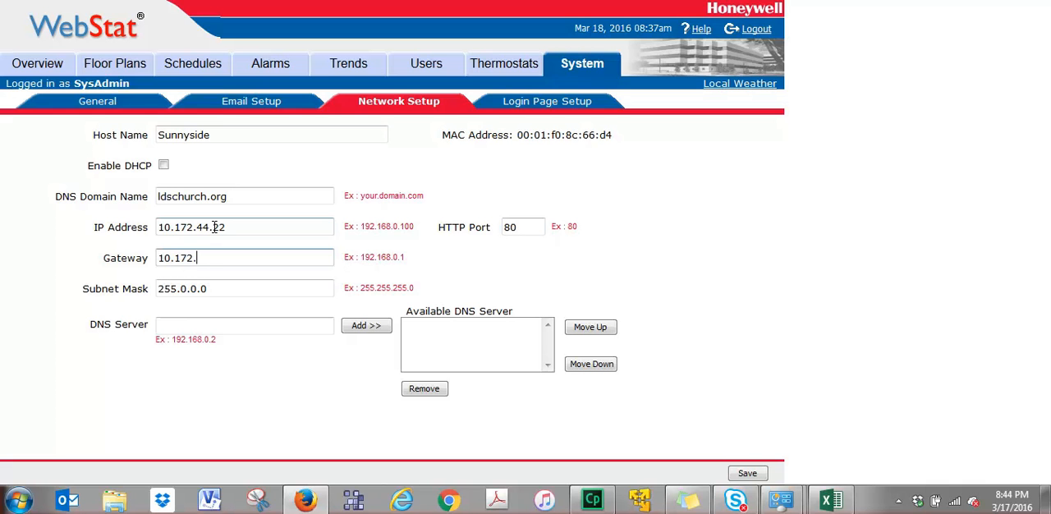
text(21)
Set the WebStat's subnet mask to 255.255.255.192.
click(209, 294)
key(BackSpace)
key(BackSpace)
key(BackSpace)
key(BackSpace)
key(BackSpace)
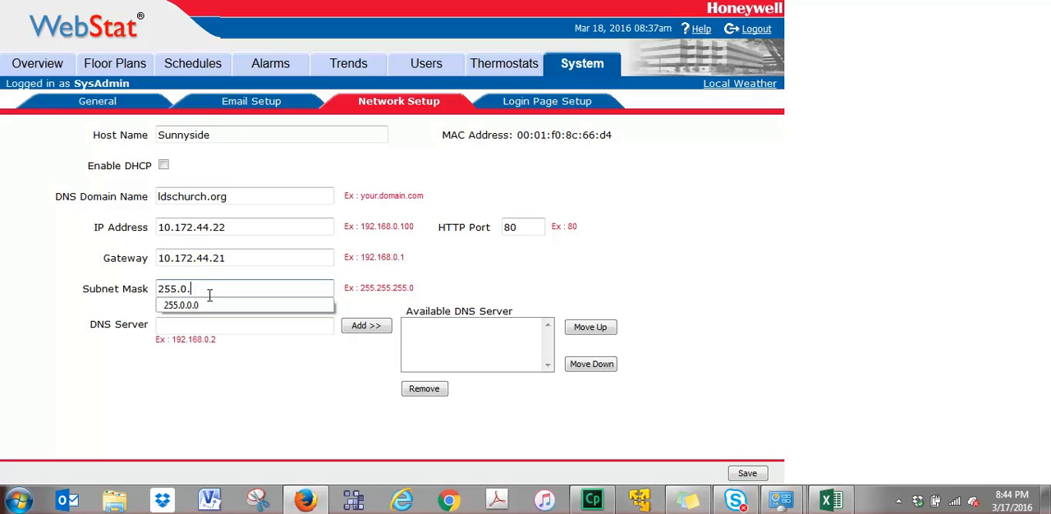
text(255.255)
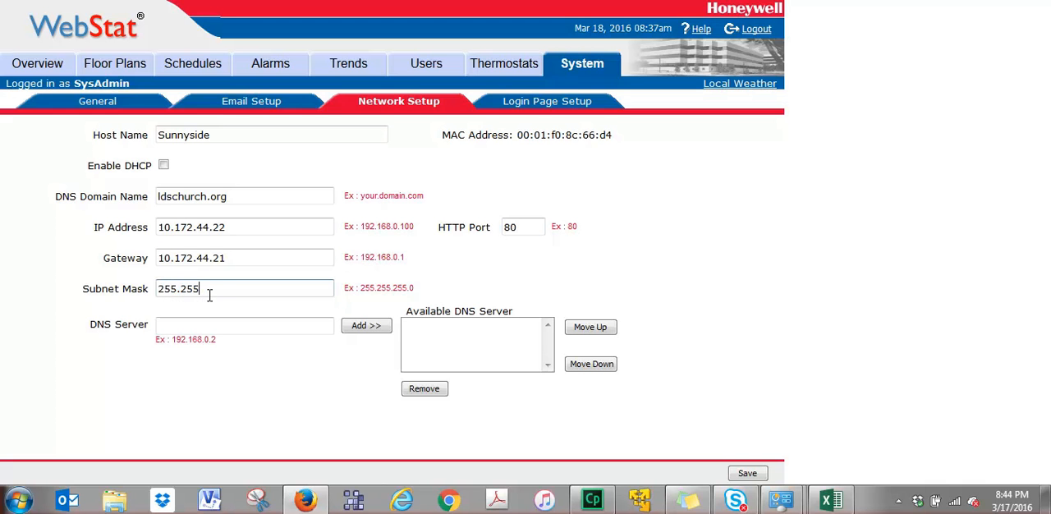
text(.192)
Add 8.34.35.92 to the available DNS servers.
click(183, 326)
text(8.)
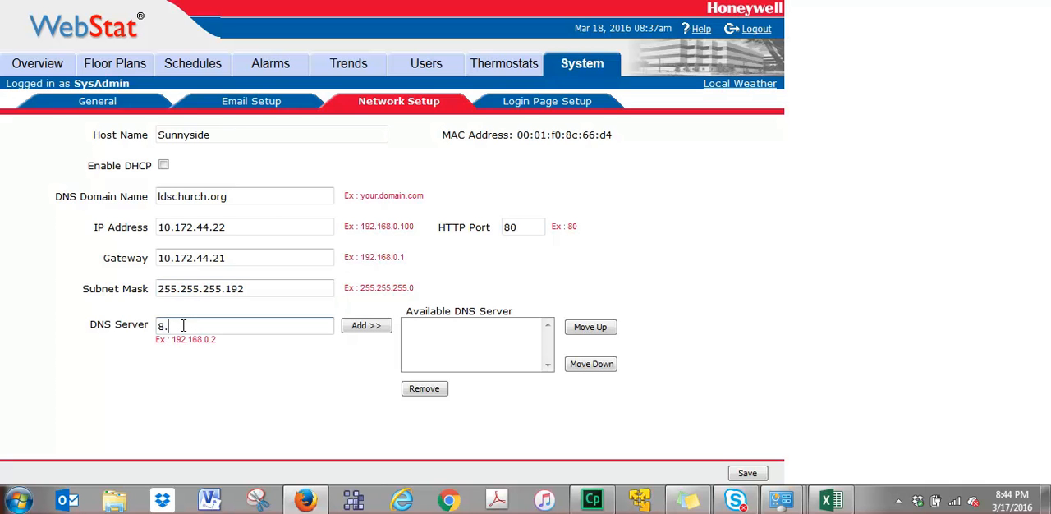
text(34.35.92)
click(373, 327)
Add 8.35.34.92 as the second available DNS server.
click(258, 327)
text(8.)
text(35.3)
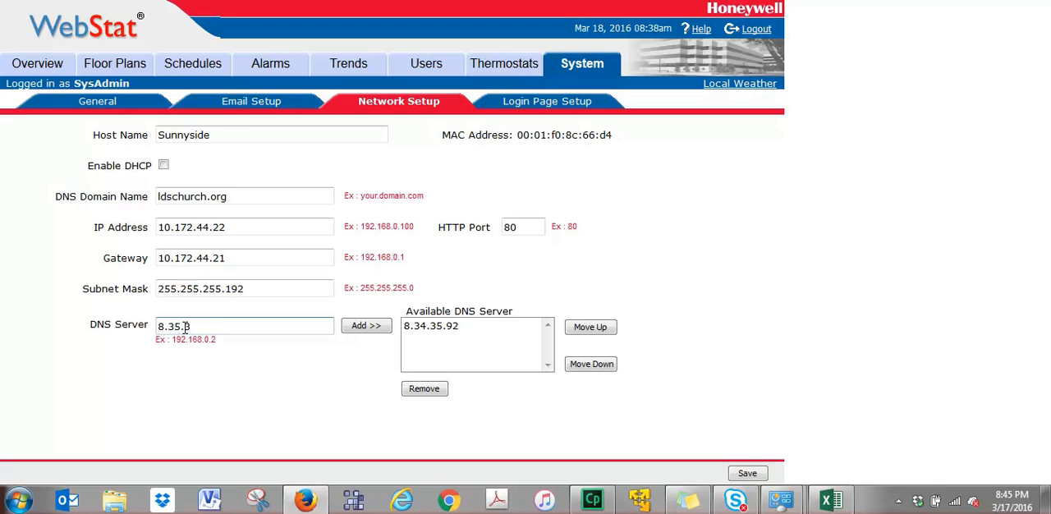
text(4.92)
click(367, 326)
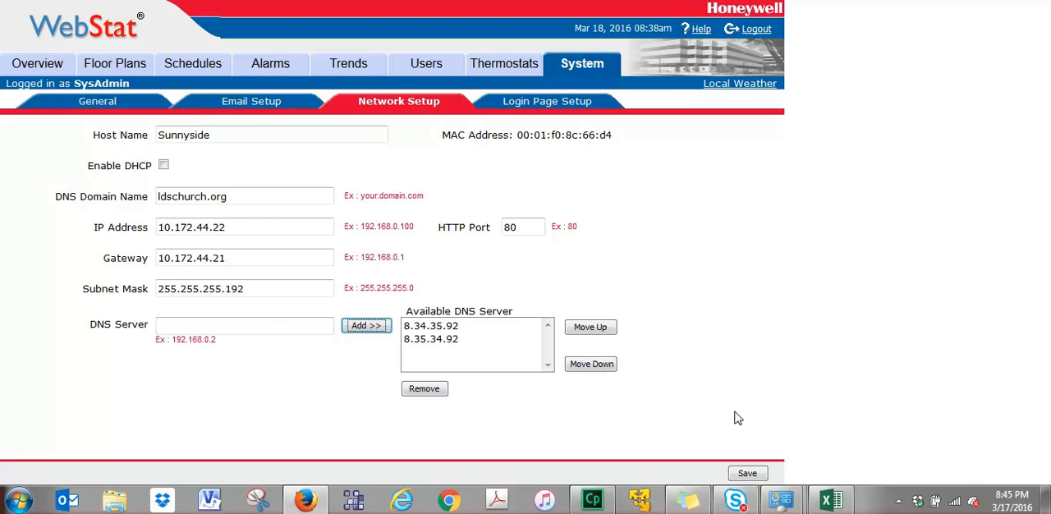
Save the network setup and agree to reboot the system.
click(746, 474)
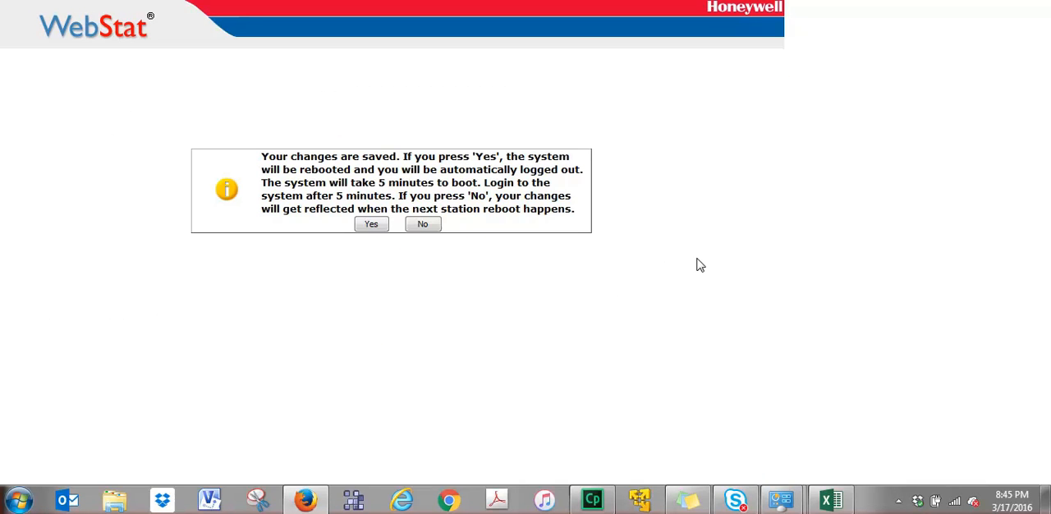
click(367, 227)
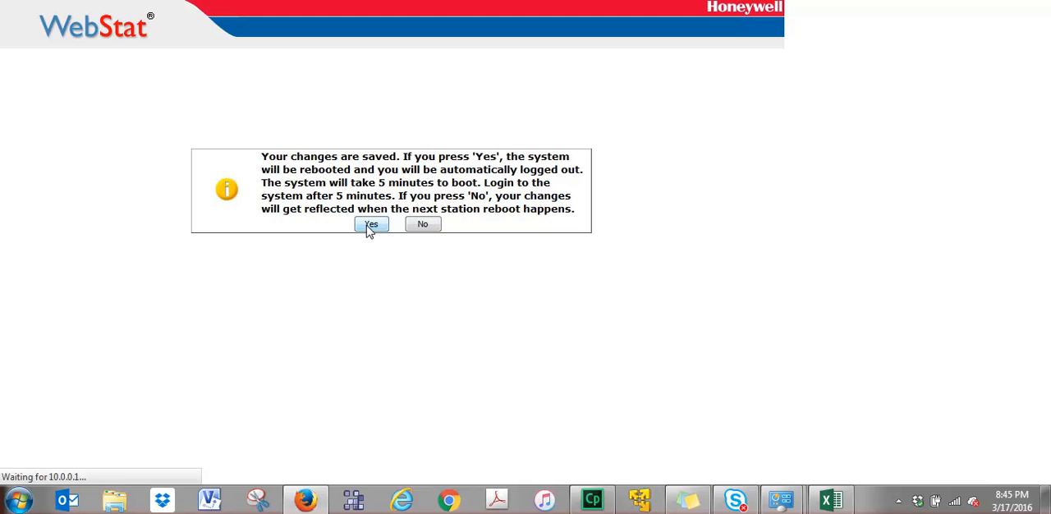
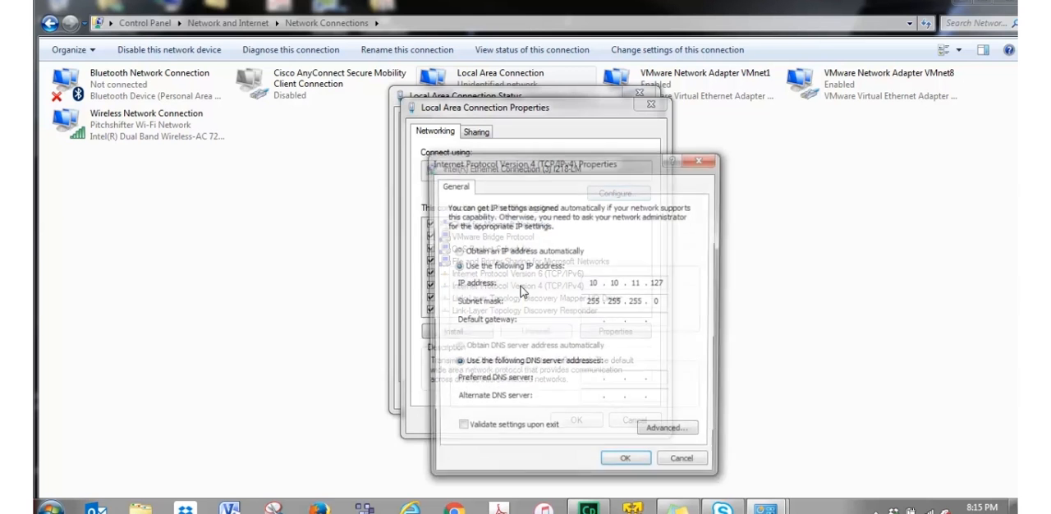
Assign the static IP address 10.172.44.23 to the computer's local area connection instead of obtaining one automatically.
click(458, 251)
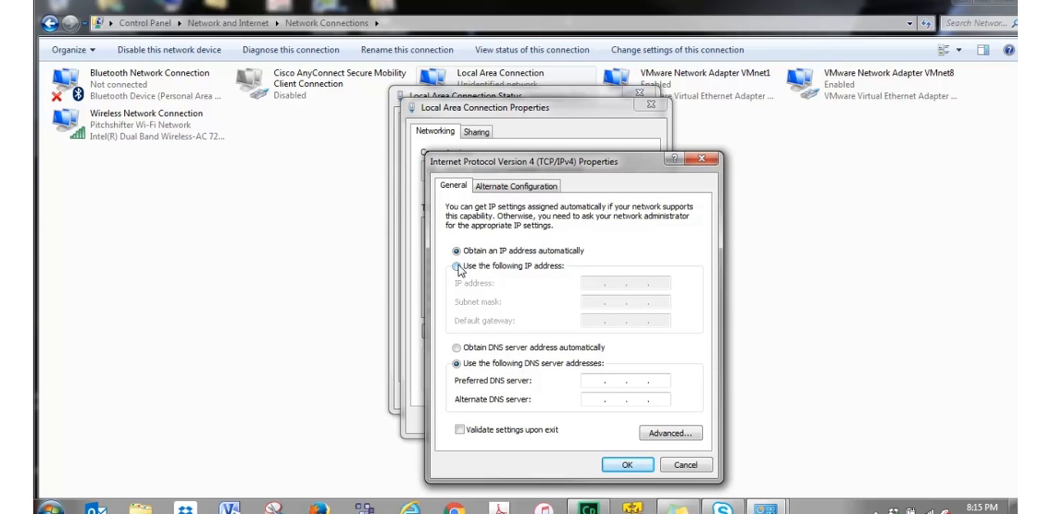
click(458, 267)
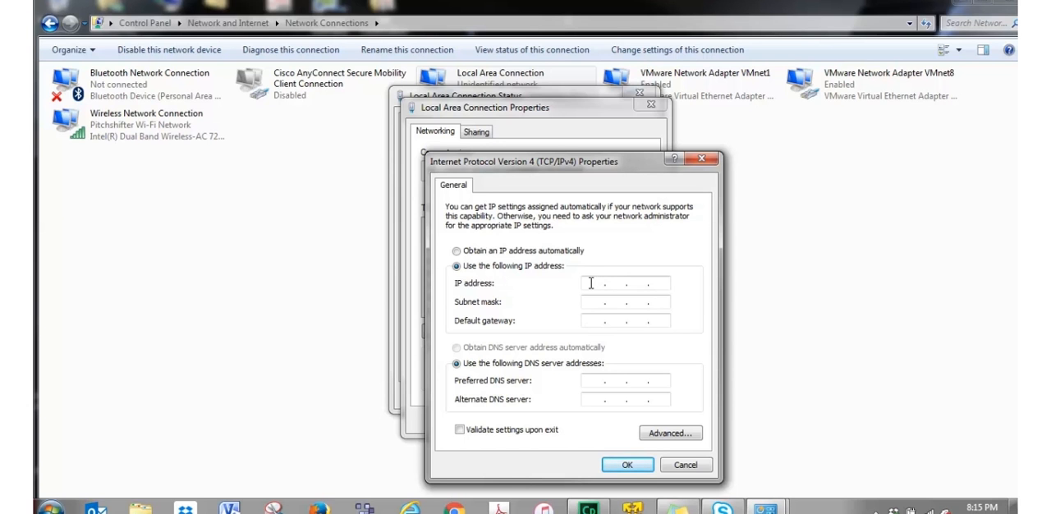
click(591, 284)
text(10 . 172 . 44 . 23)
Set the connection's subnet mask to 255.255.255.192, accept the adapter settings and close the connection status.
click(590, 304)
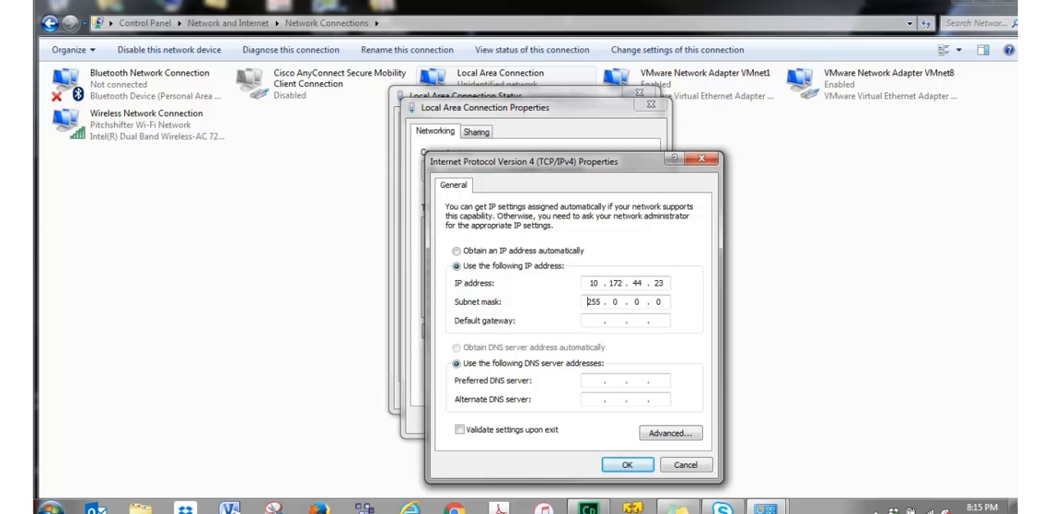
click(622, 301)
key(BackSpace)
text(255 . 255 . 192)
click(622, 464)
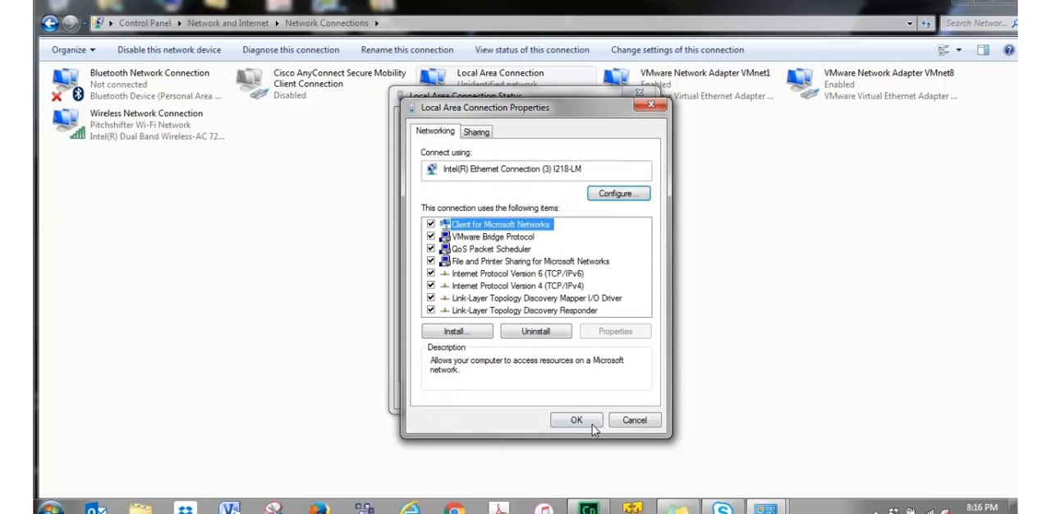
click(580, 420)
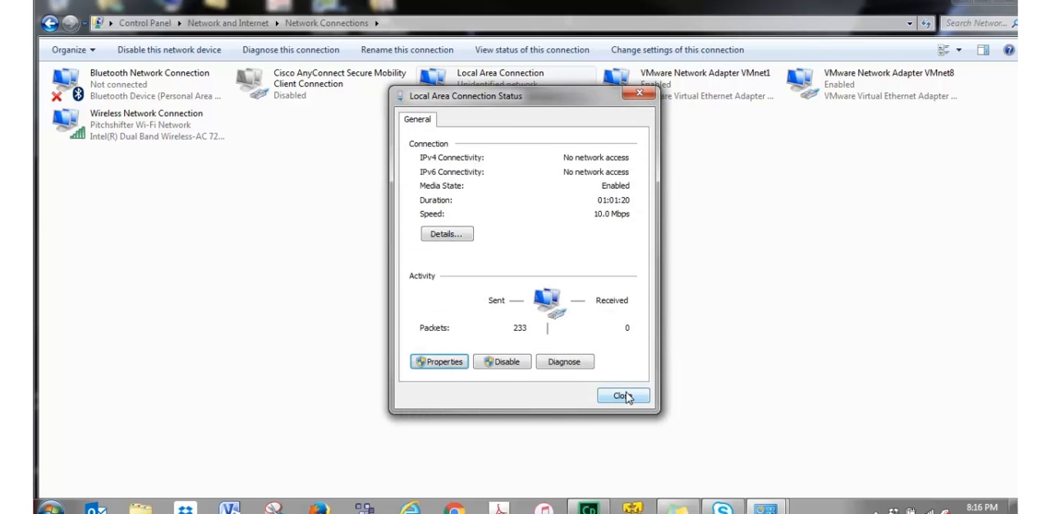
click(624, 396)
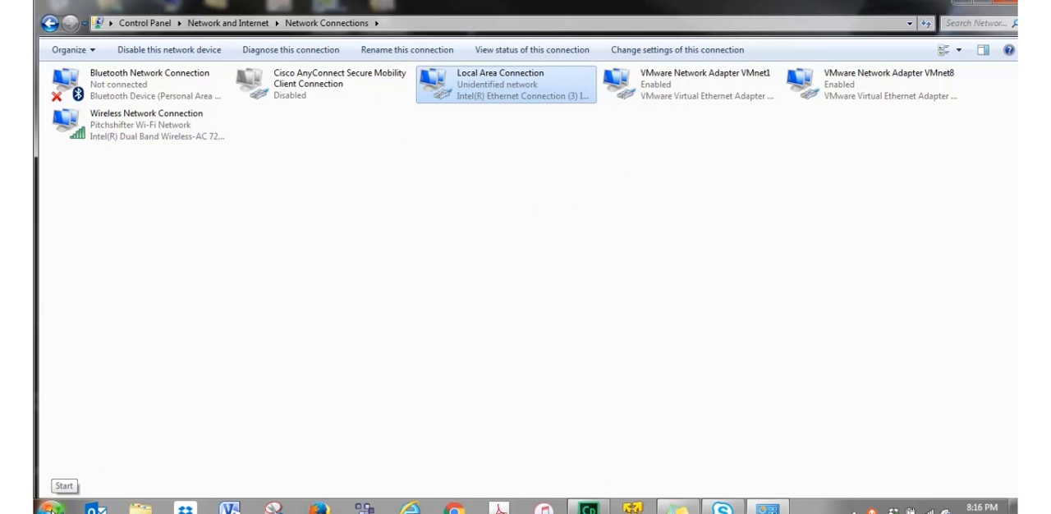
Switch to a command prompt and ping the computer's own address, 10.172.44.23.
click(51, 509)
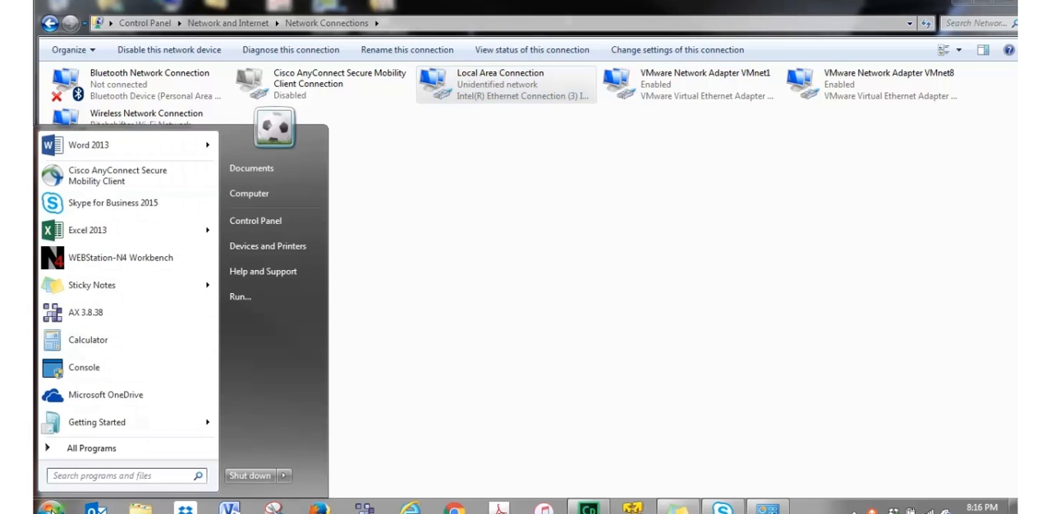
text(cmd)
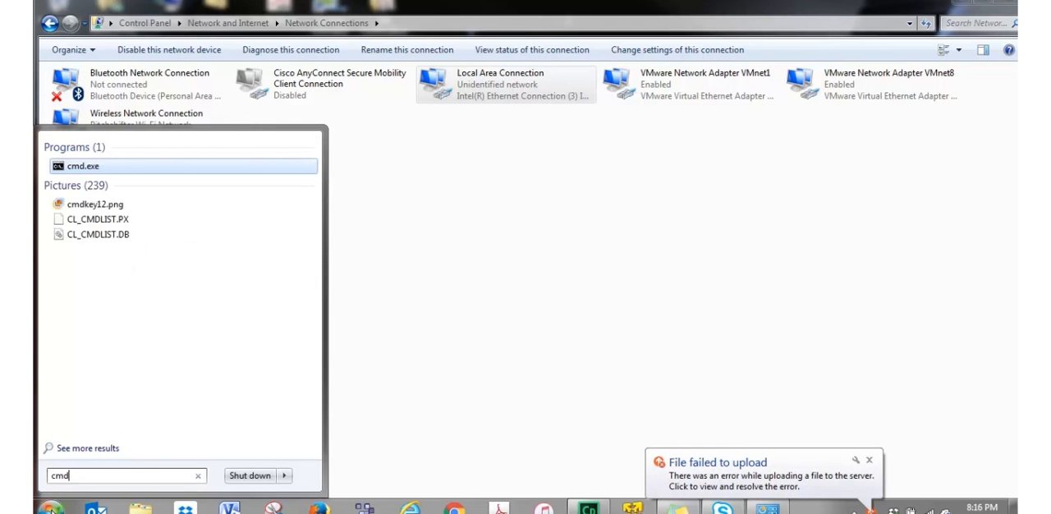
key(Return)
text(ping 10)
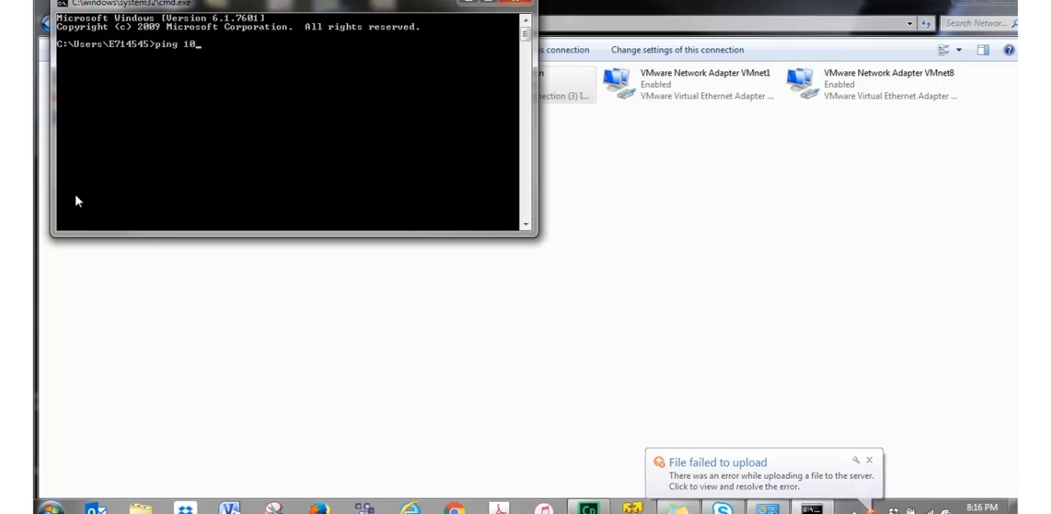
text(.172)
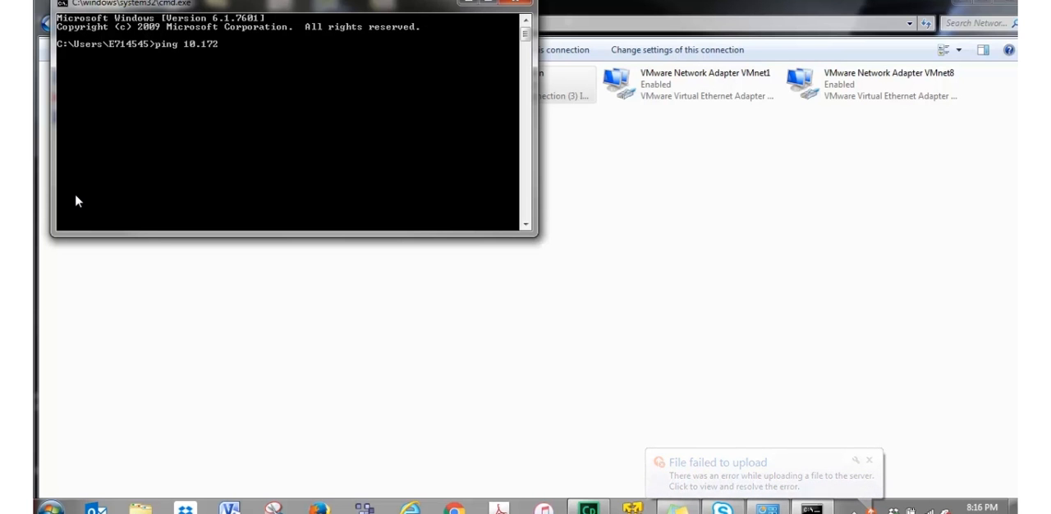
text(.4)
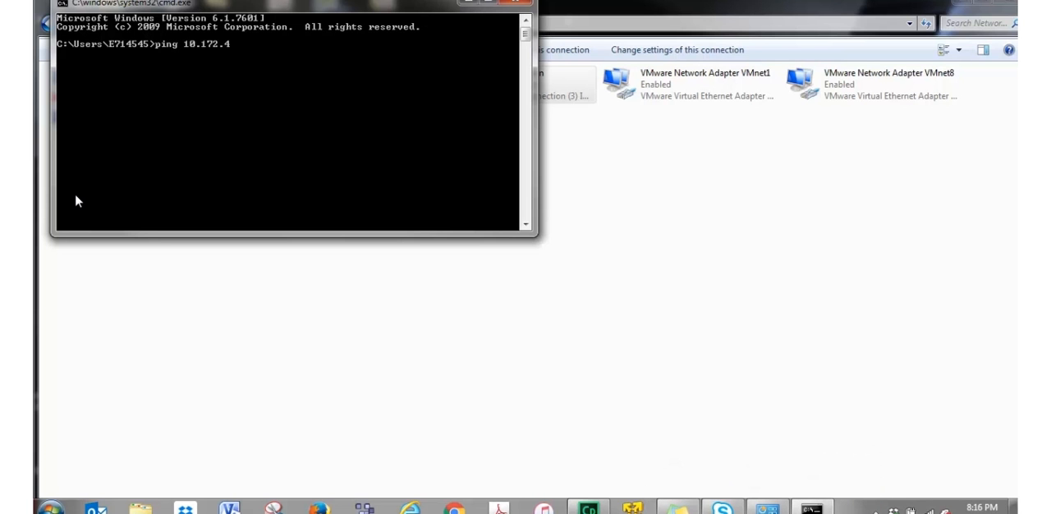
text(4.23)
key(Return)
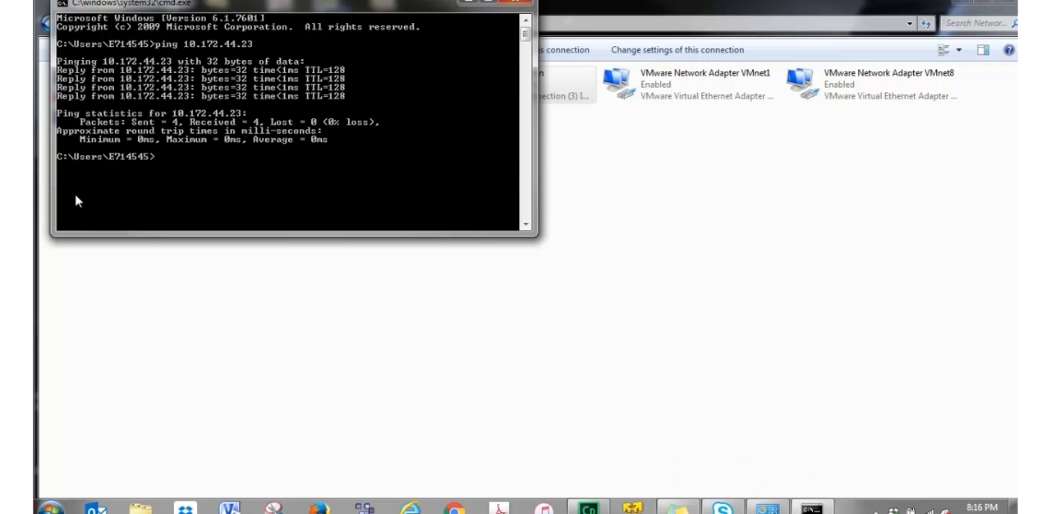
Ping the WebStat at 10.172.44.22 and close the command prompt.
key(Up)
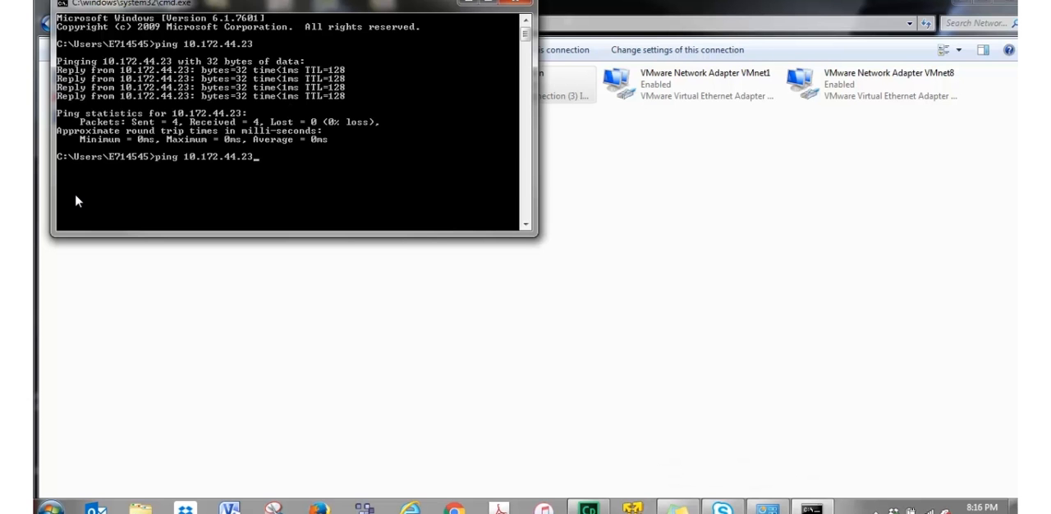
key(BackSpace)
text(2)
key(Return)
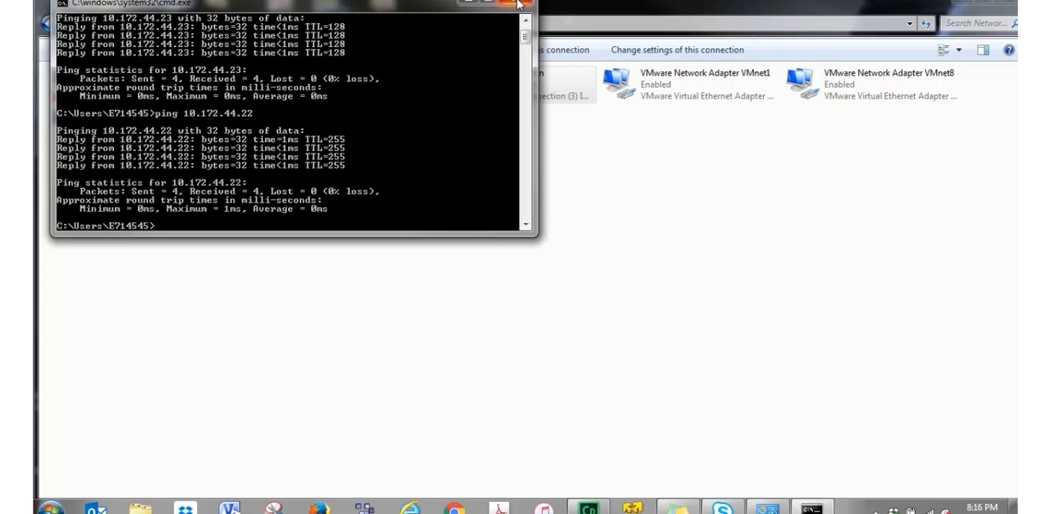
click(518, 4)
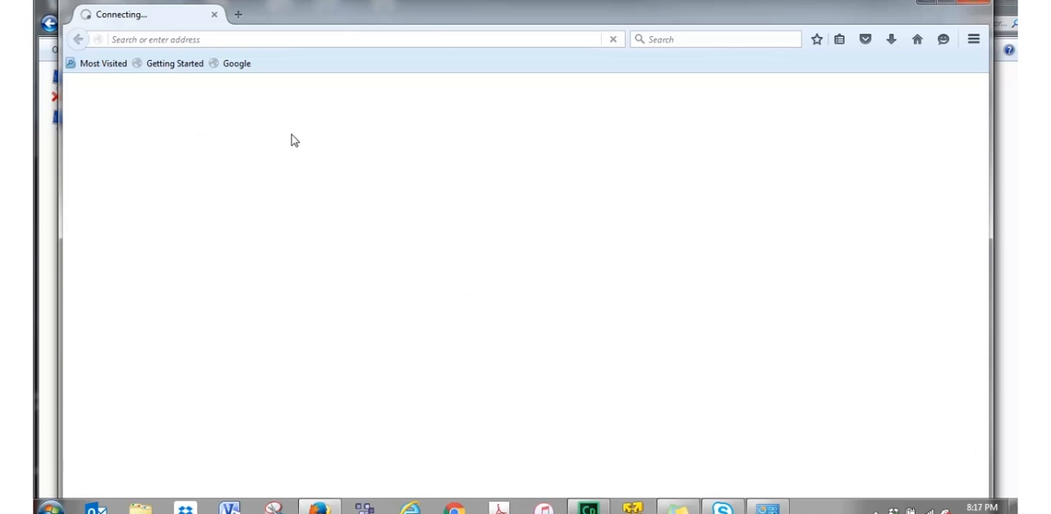
Switch to Firefox, open the WebStat at 10.172.44.22 and log in with the system administrator account.
click(210, 39)
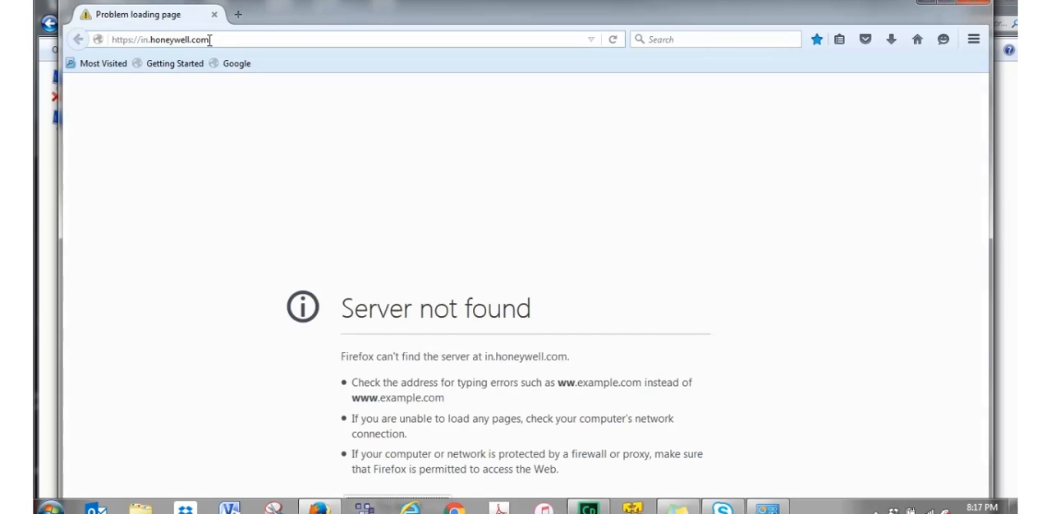
click(209, 39)
text(10.)
text(172.)
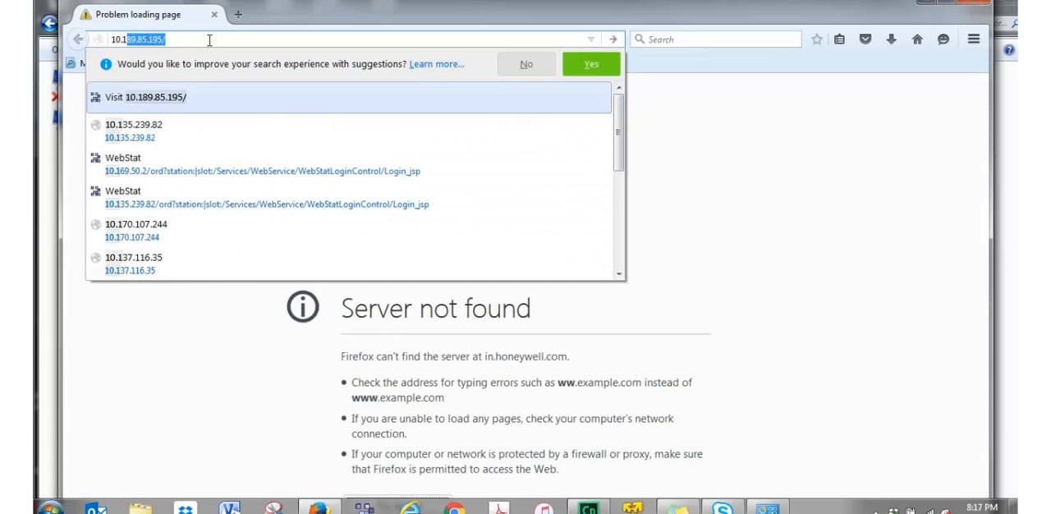
text(44.)
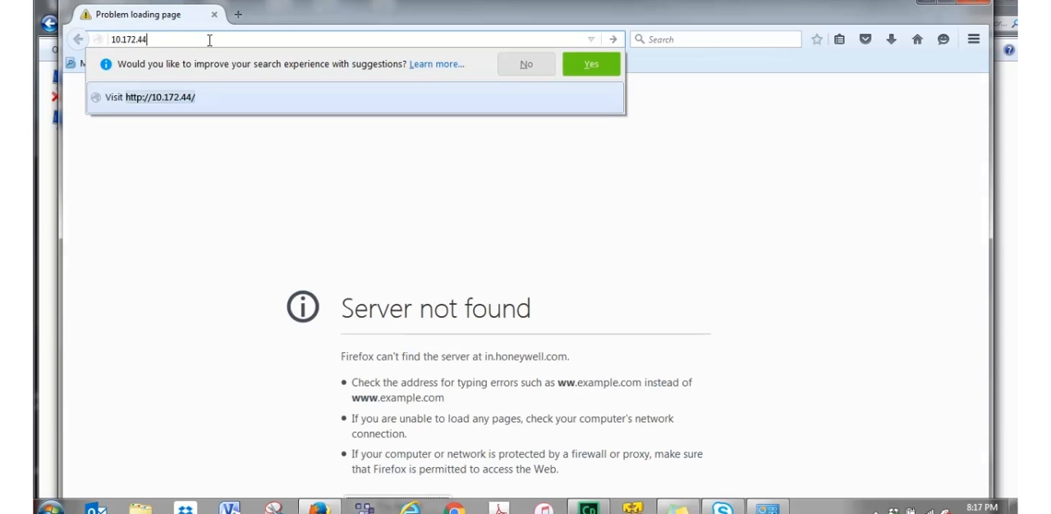
text(22)
key(Return)
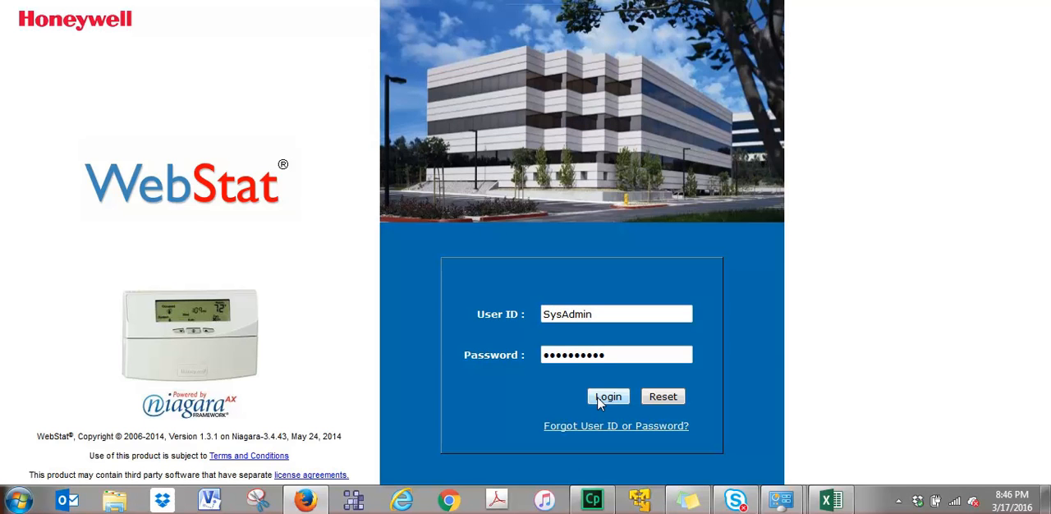
key(Return)
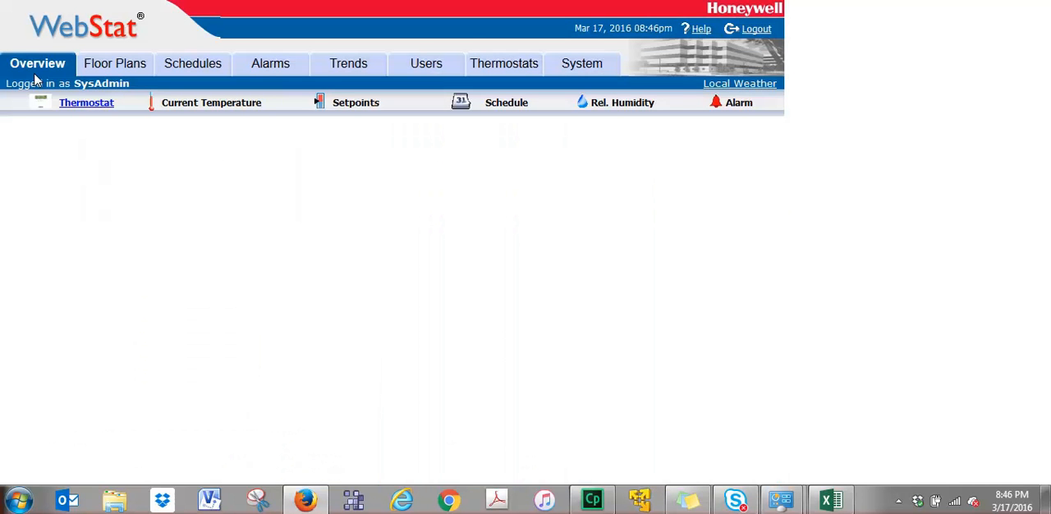
Discover the thermostats connected to the WebStat, agreeing to recommission devices with Subnet/NodeId conflicts.
click(506, 65)
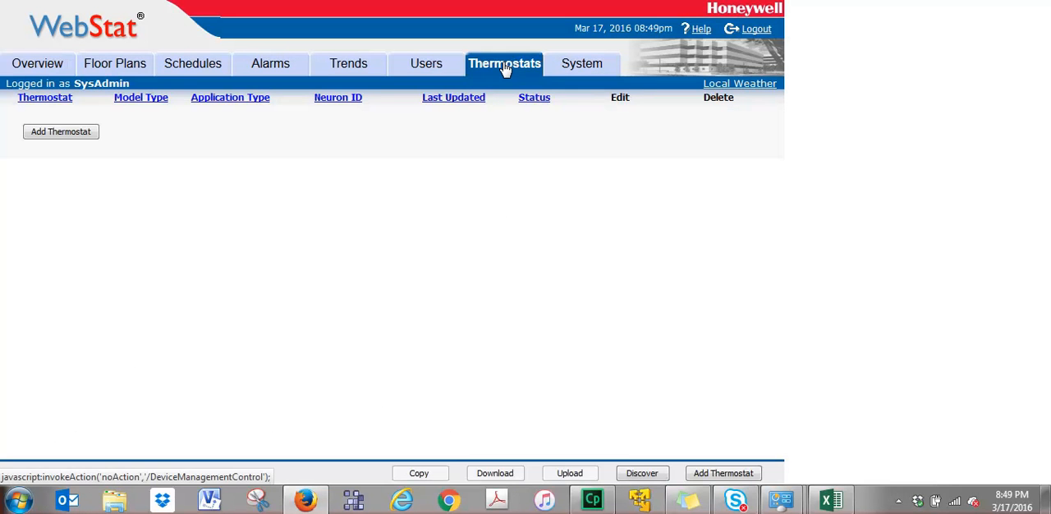
click(644, 475)
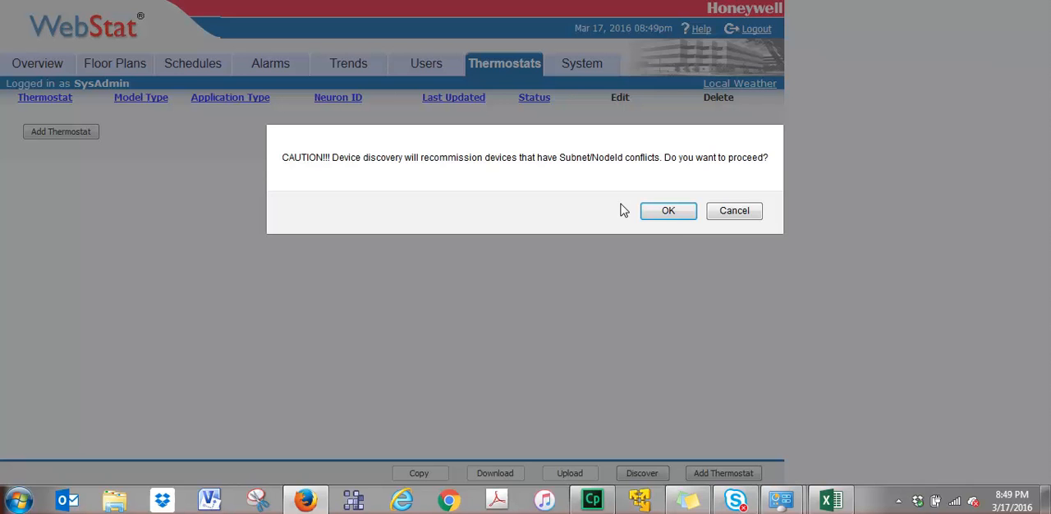
click(670, 212)
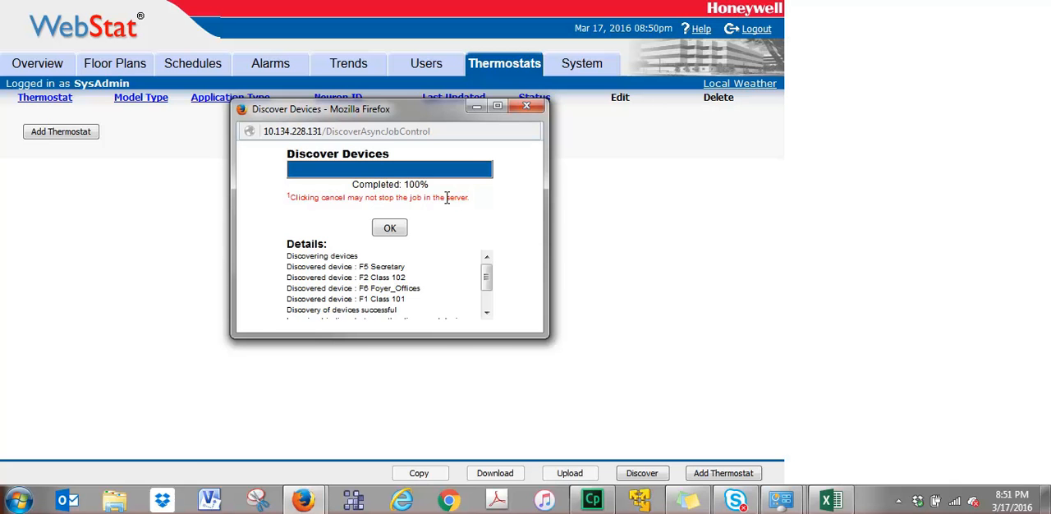
click(398, 229)
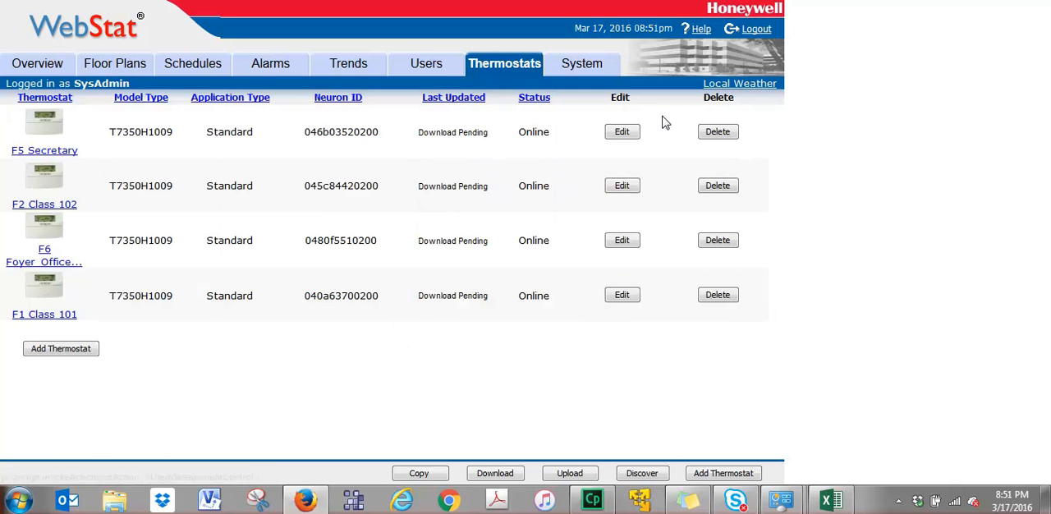
Edit the F5 Secretary thermostat and set its room temperature input to T7771.
click(622, 132)
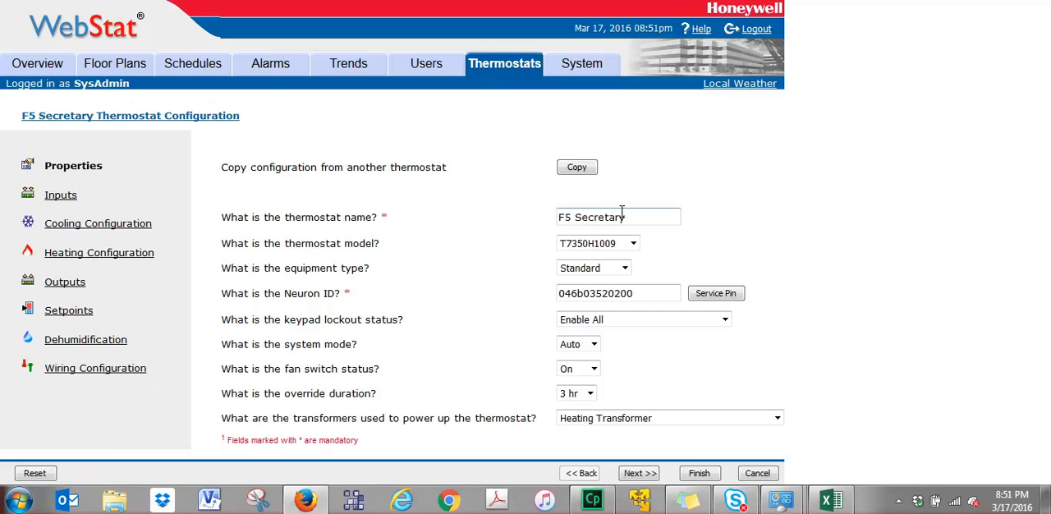
click(65, 201)
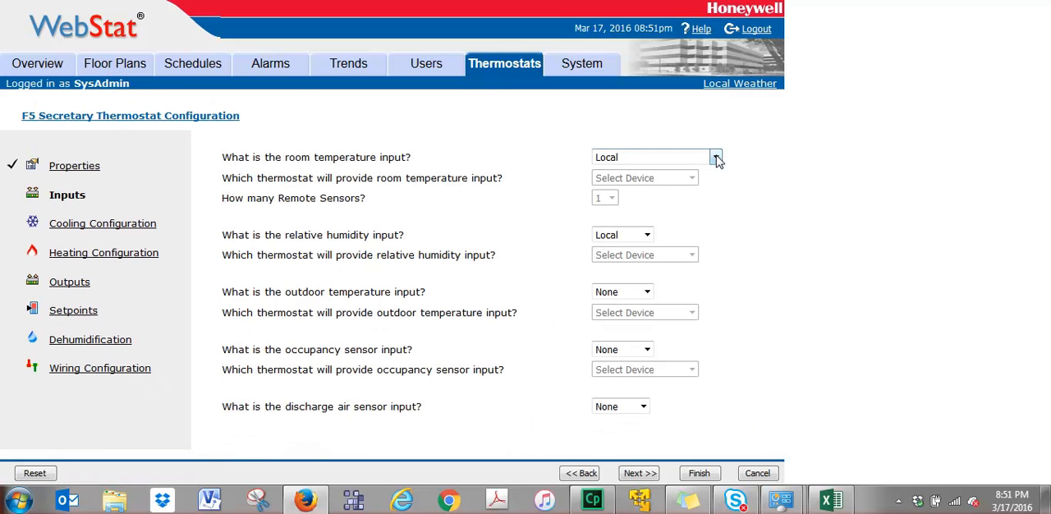
click(717, 157)
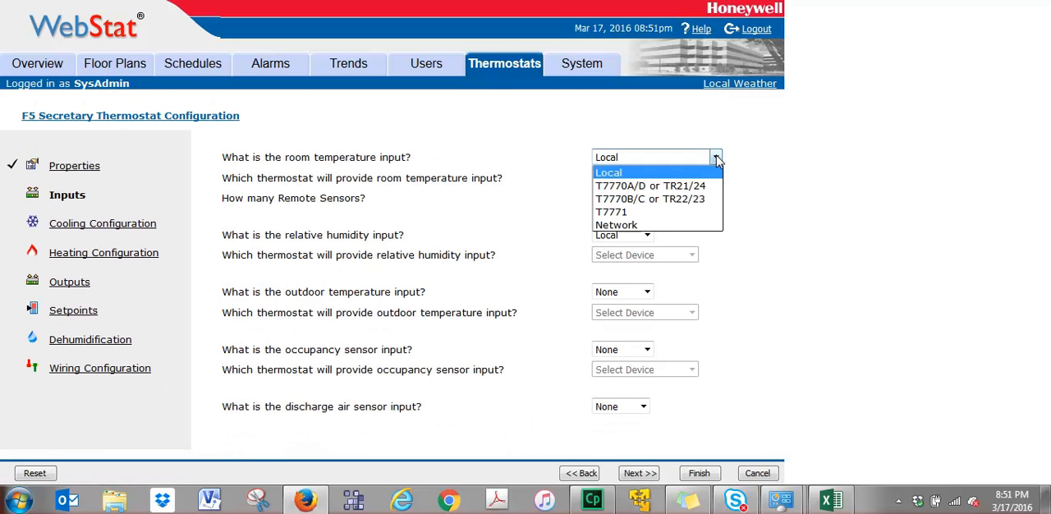
click(621, 215)
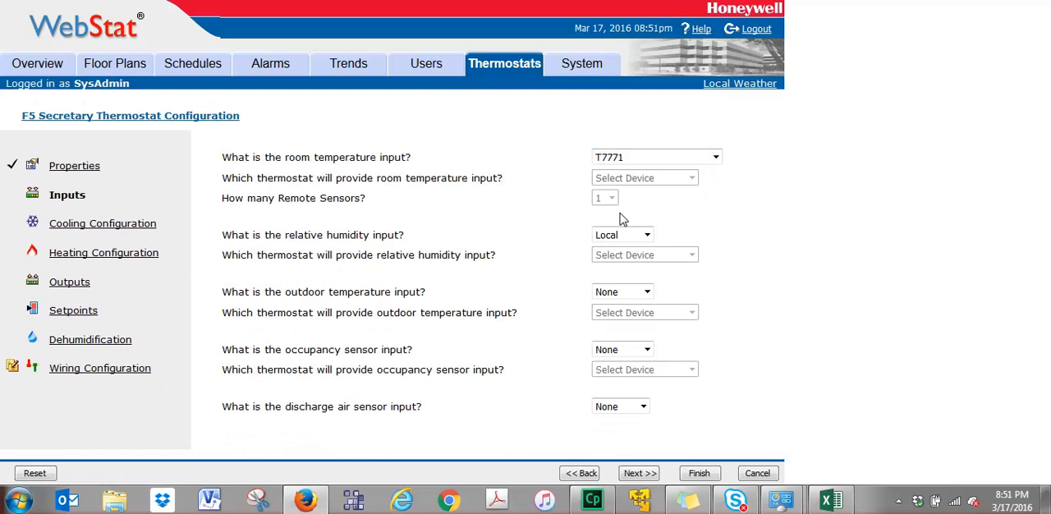
Set the F5 Secretary thermostat's required cooling stages to One Stage.
click(94, 230)
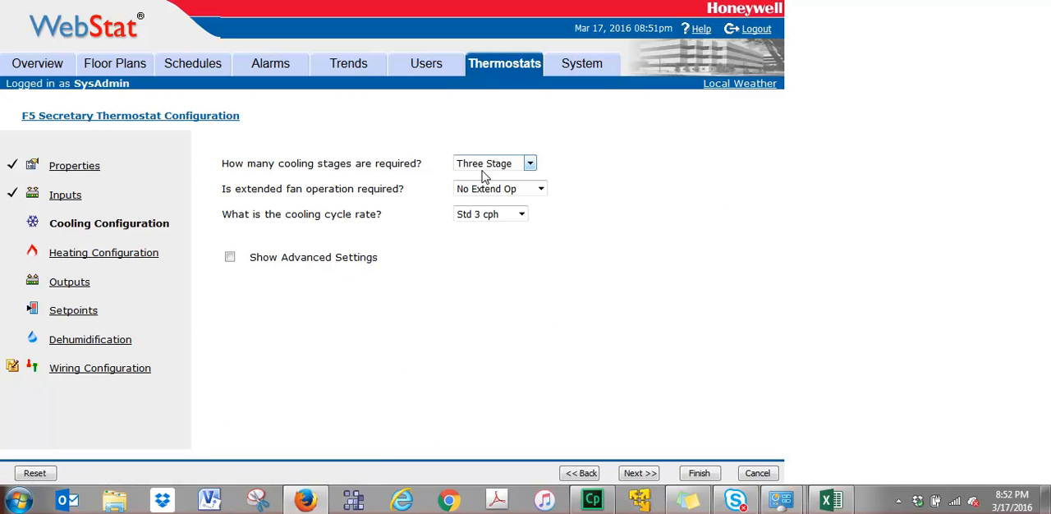
click(529, 163)
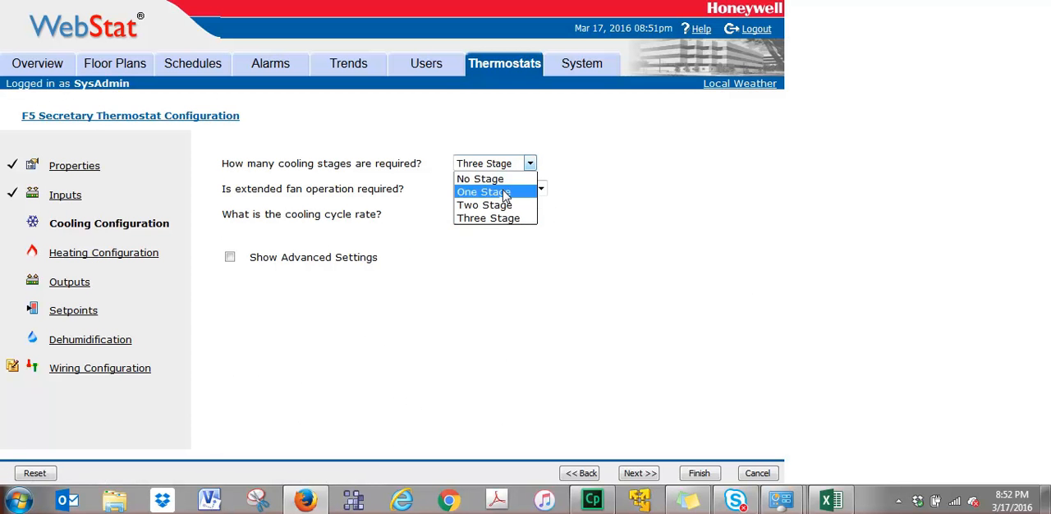
click(510, 192)
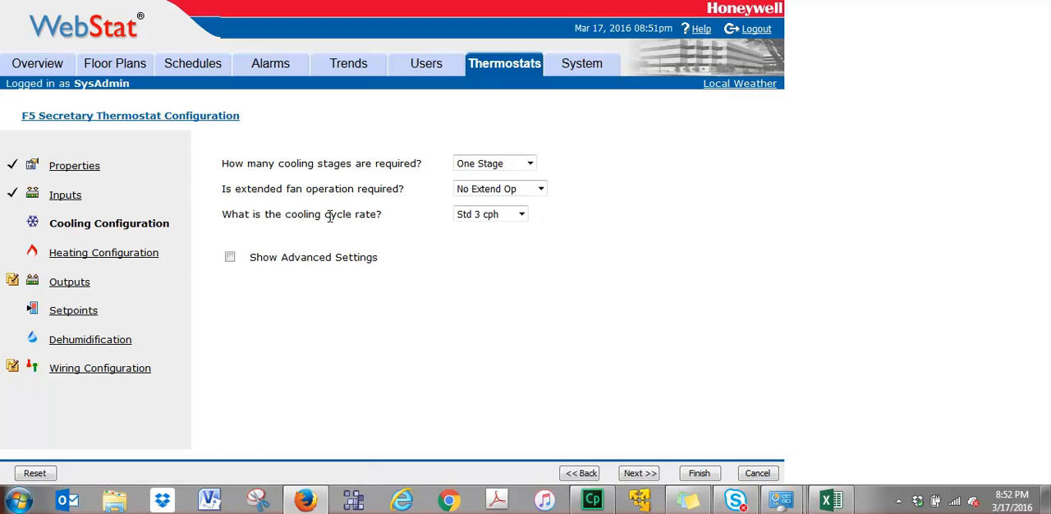
Set the F5 Secretary thermostat's required heating stages to One Stage and open its setpoints.
click(82, 260)
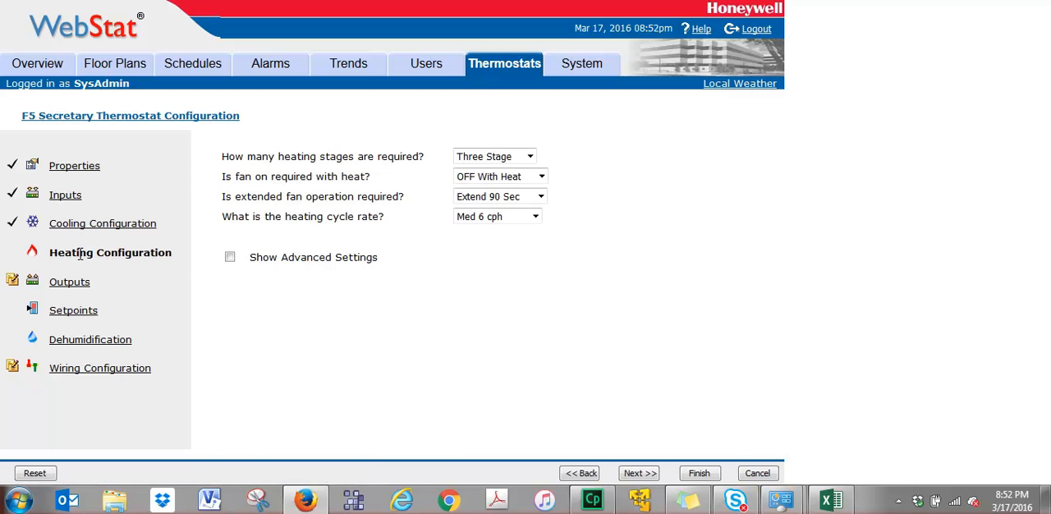
click(531, 156)
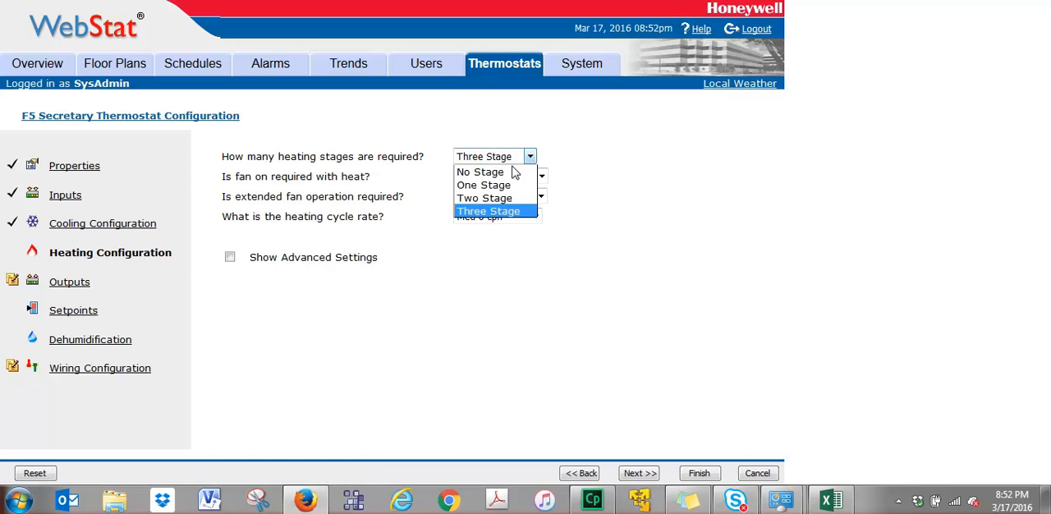
click(501, 185)
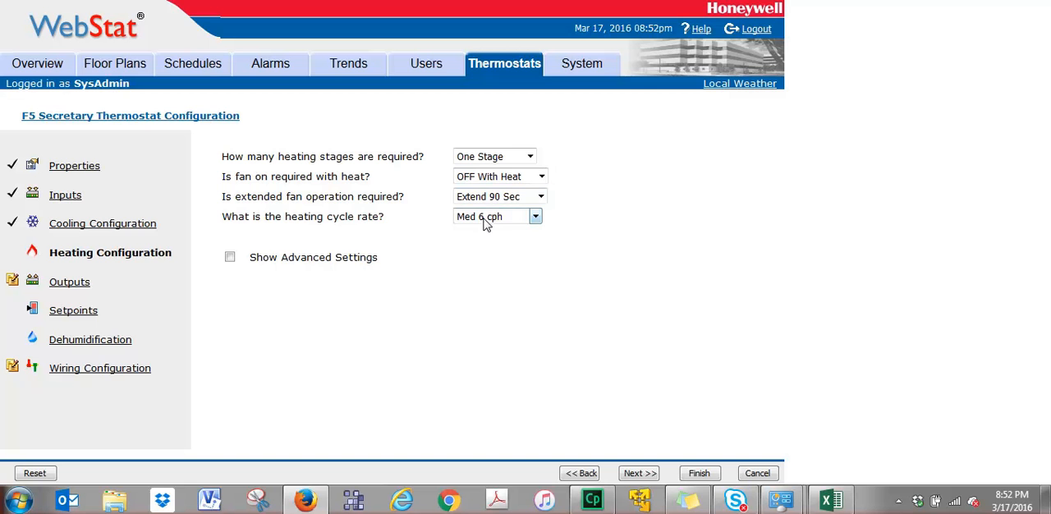
click(70, 313)
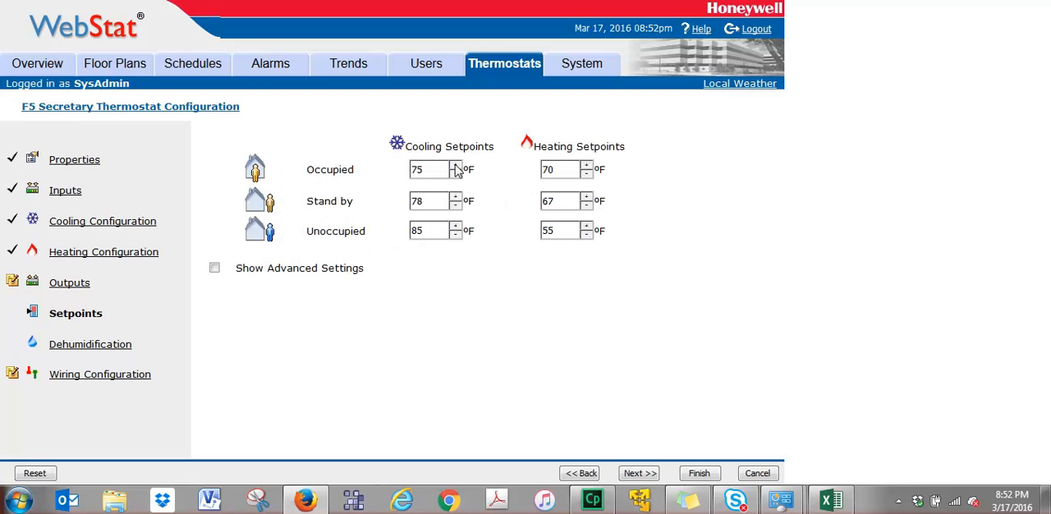
Open the F5 Secretary thermostat's wiring configuration and examine its wiring diagram.
click(82, 376)
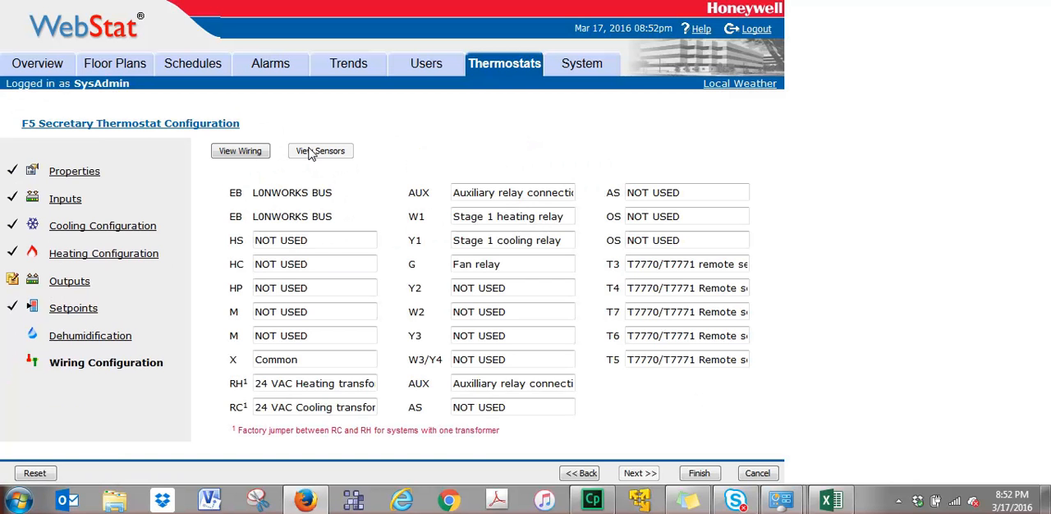
click(246, 152)
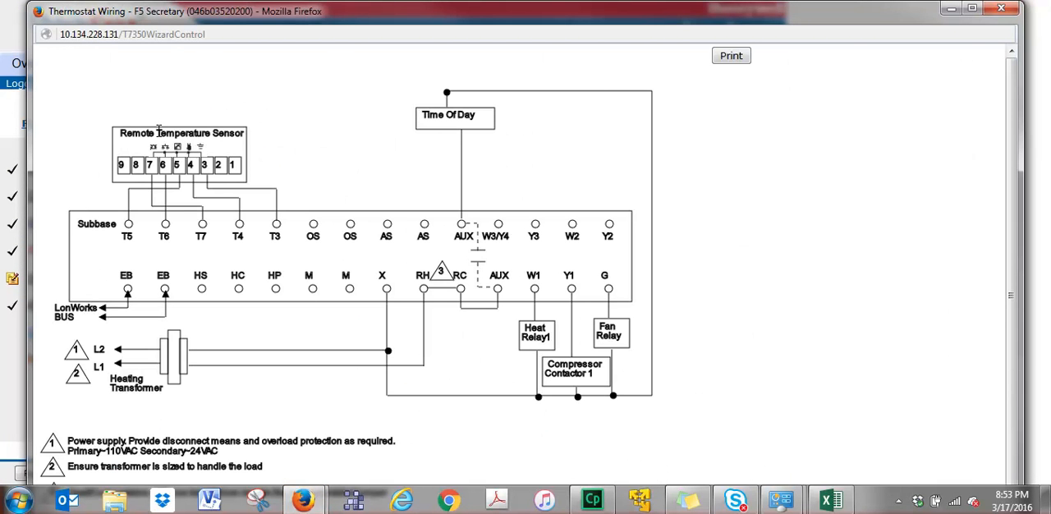
click(1002, 10)
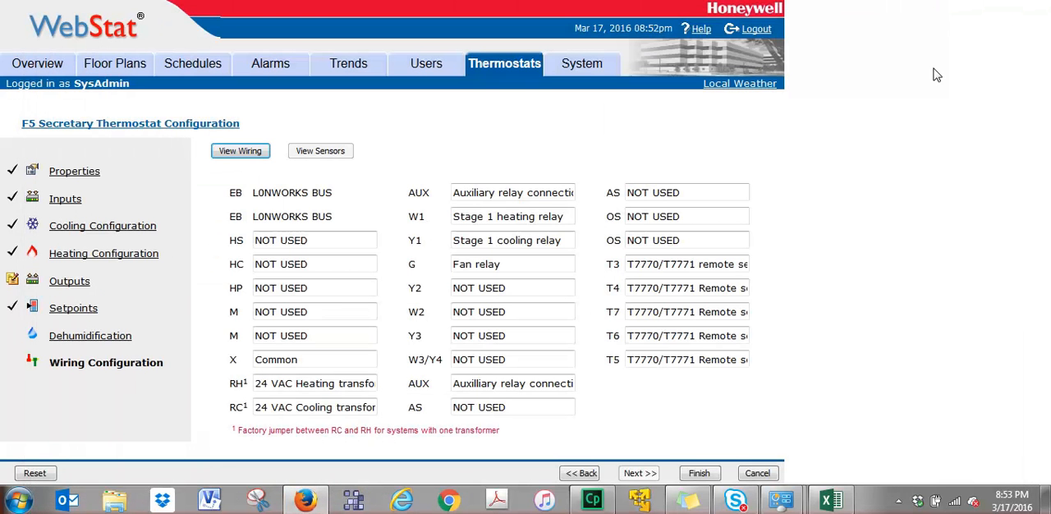
Finish the F5 Secretary thermostat configuration and open the F2 Class 102 thermostat for editing.
click(699, 474)
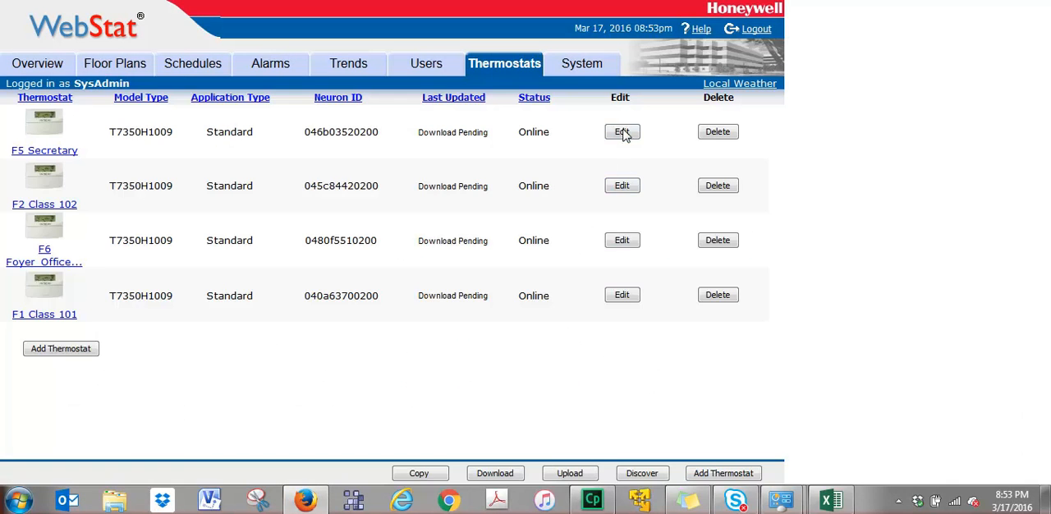
click(621, 187)
Download the configuration to all thermostats.
click(501, 478)
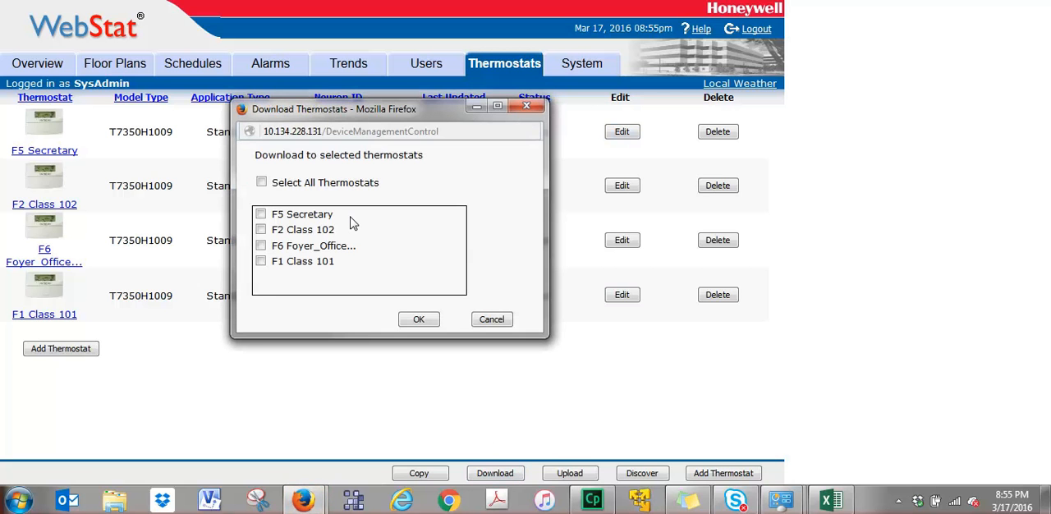
click(262, 182)
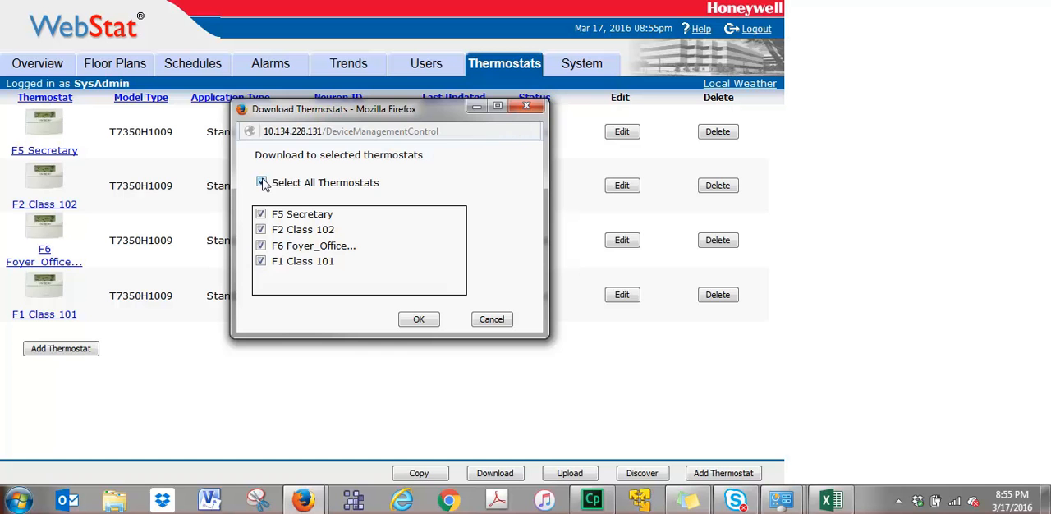
click(421, 320)
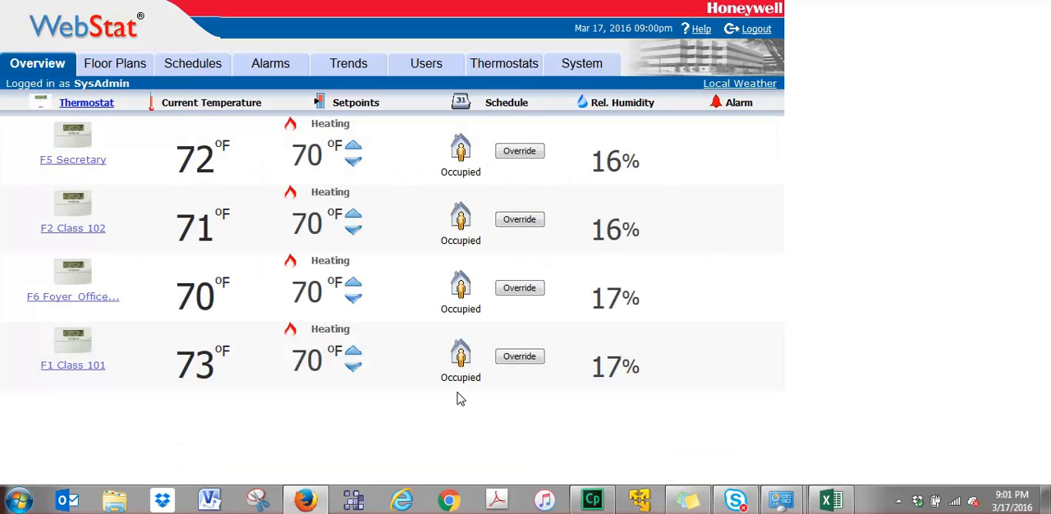
Start a new schedule and delete the default Monday-to-Friday events from its weekly plan.
click(197, 73)
click(63, 147)
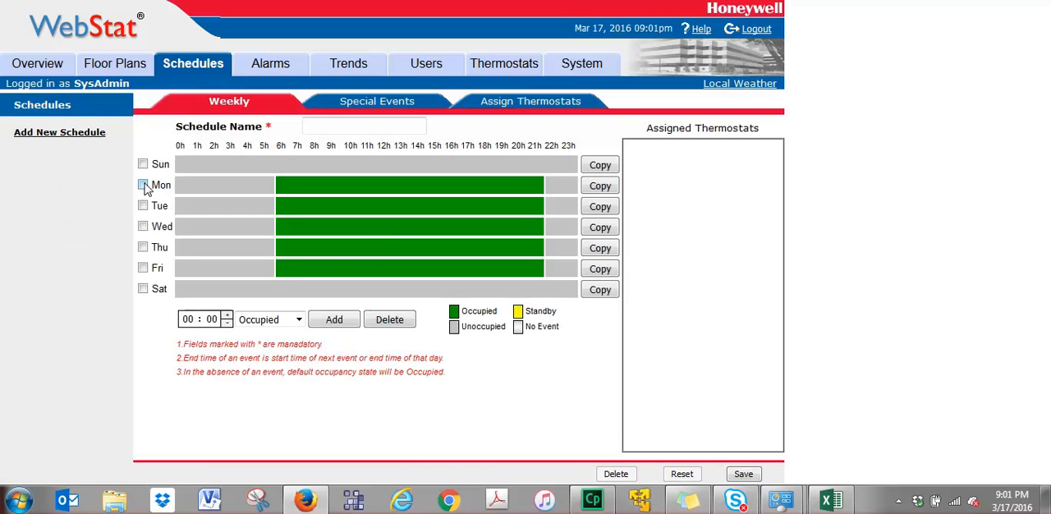
click(143, 205)
click(143, 225)
click(143, 246)
click(142, 268)
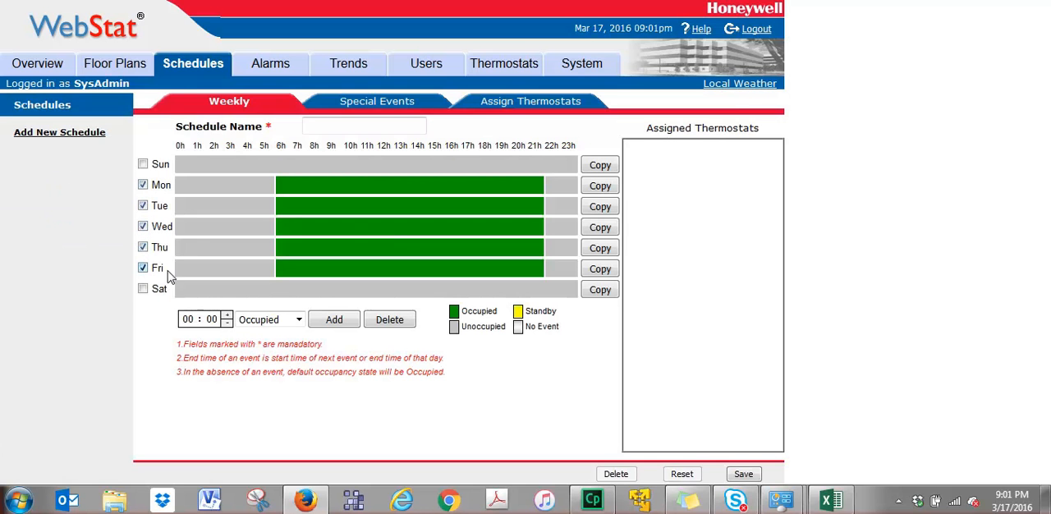
click(394, 320)
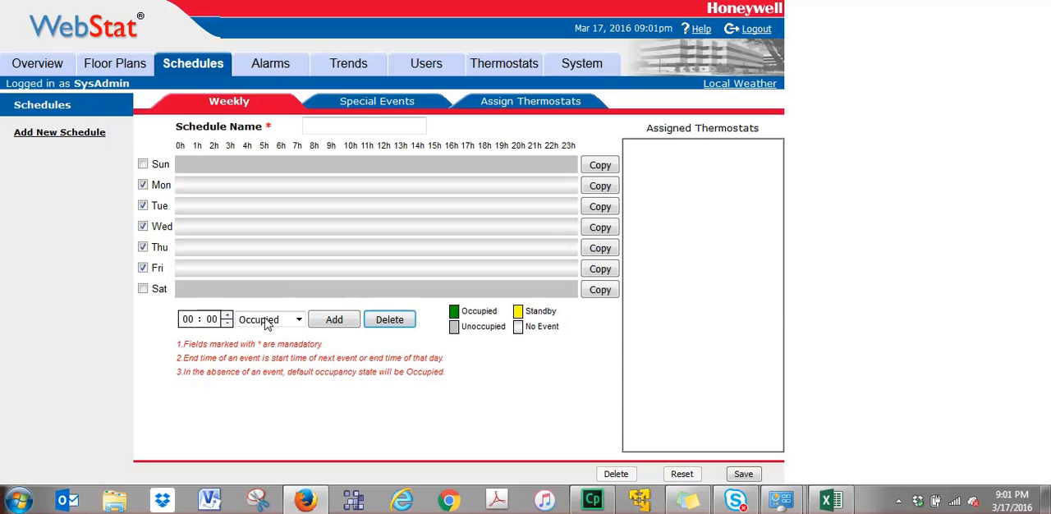
Add an Unoccupied event at 00:00 for Monday to Friday.
click(298, 322)
click(265, 348)
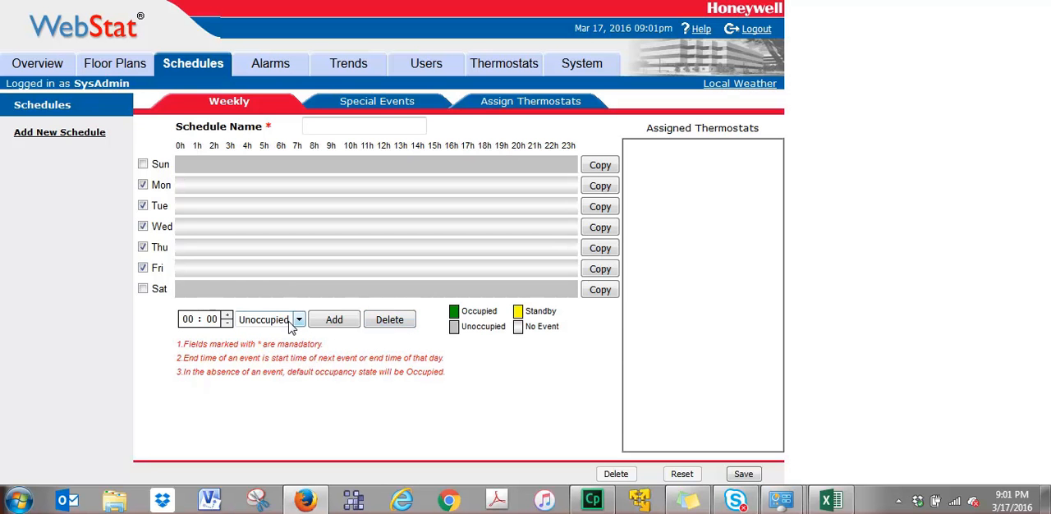
click(332, 320)
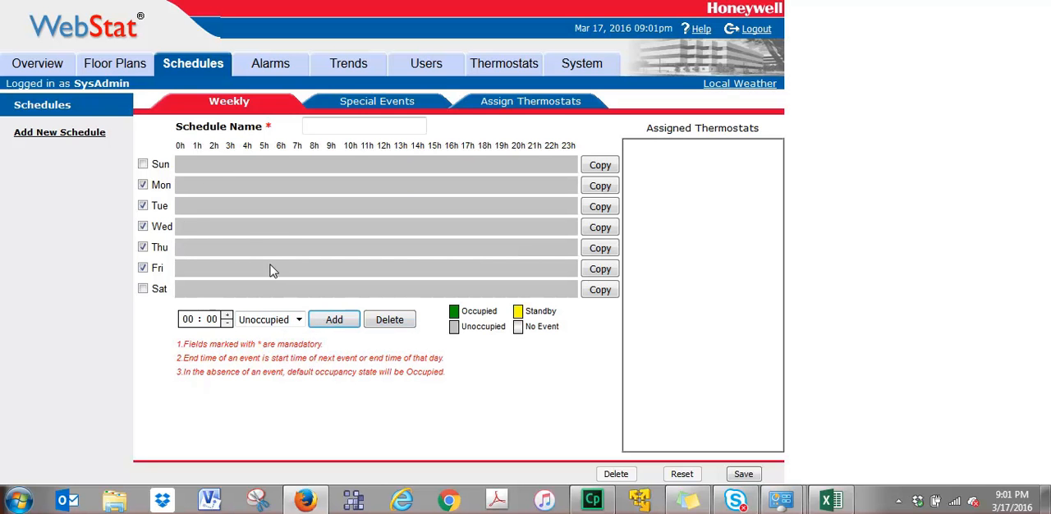
Add an Occupied event starting at 07:00 for Monday to Friday.
click(191, 321)
text(07)
click(298, 320)
click(285, 336)
click(334, 320)
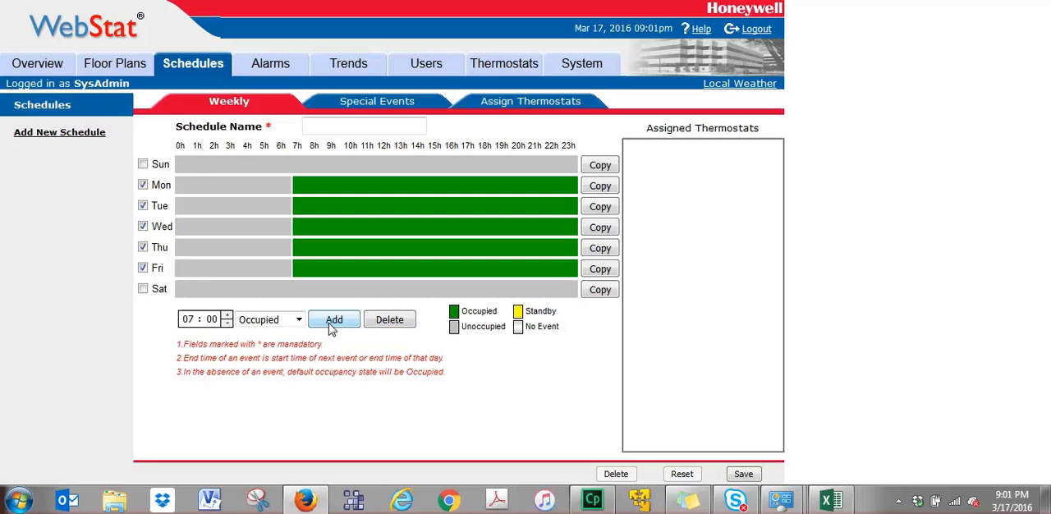
Add an Unoccupied event starting at 16:00 for Monday to Friday.
click(192, 319)
text(16)
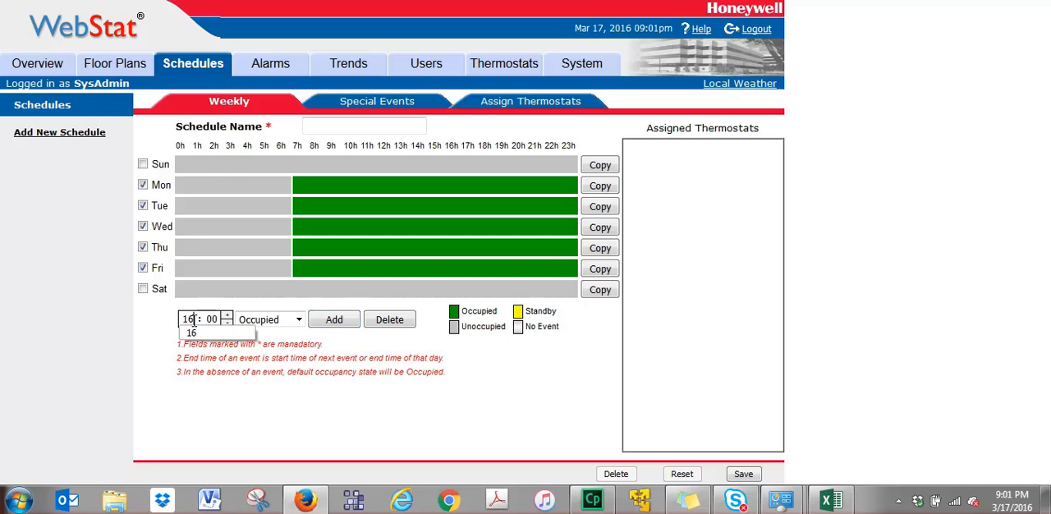
click(301, 319)
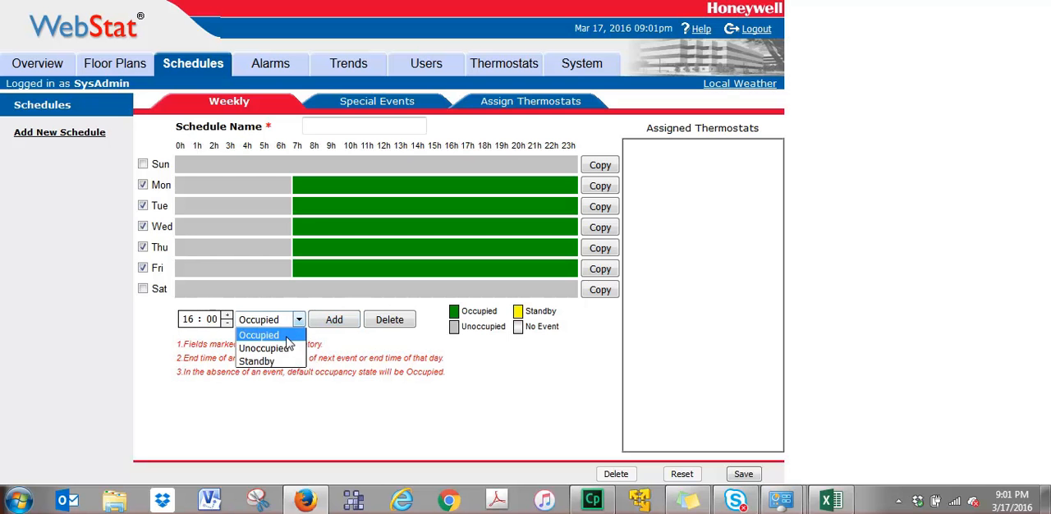
click(283, 345)
click(334, 323)
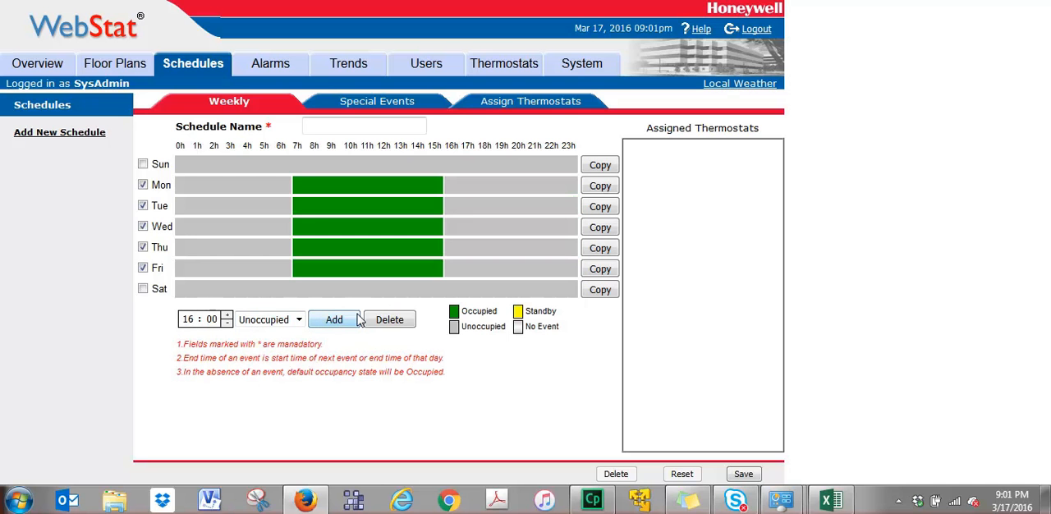
Name the schedule School Day.
click(330, 128)
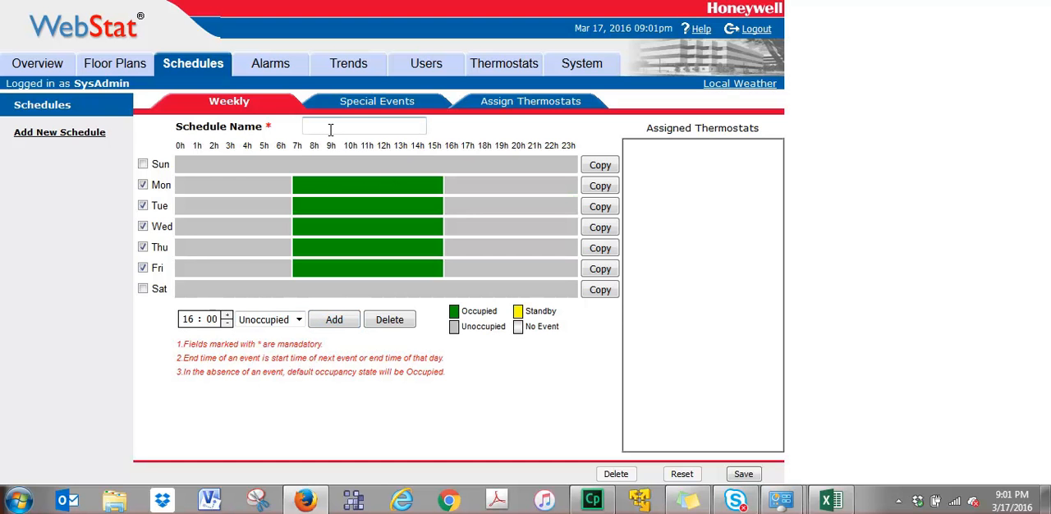
text(School Day)
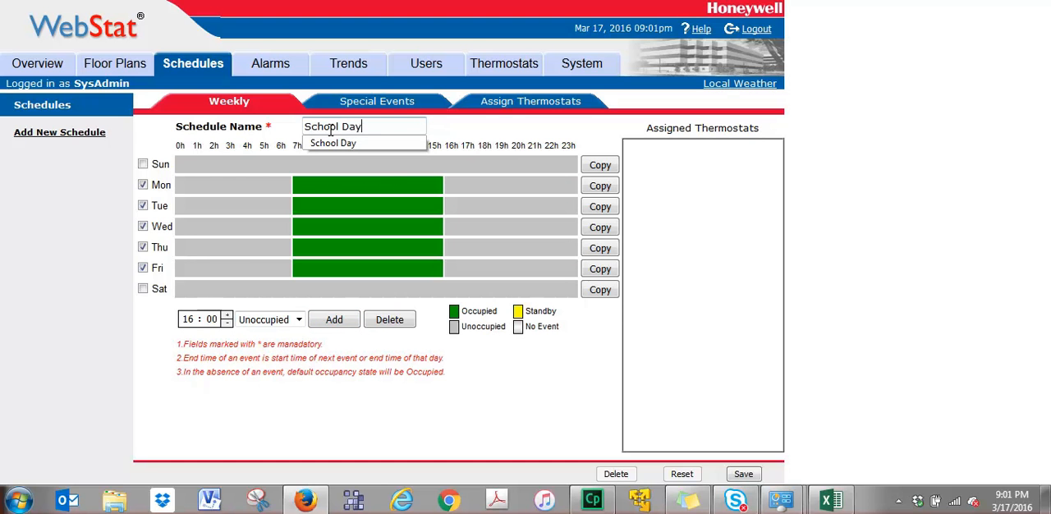
click(470, 122)
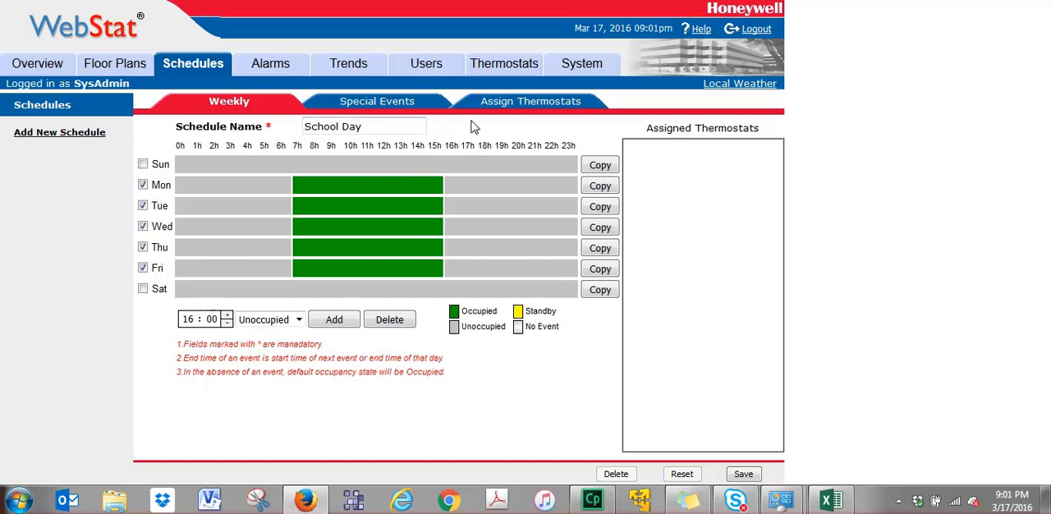
Assign all four thermostats to the School Day schedule and save it.
click(530, 104)
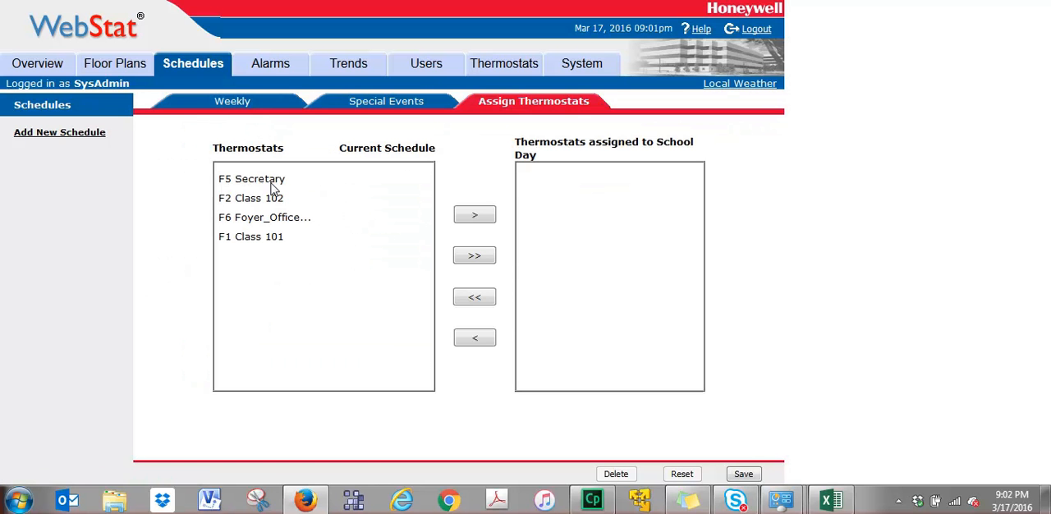
click(269, 181)
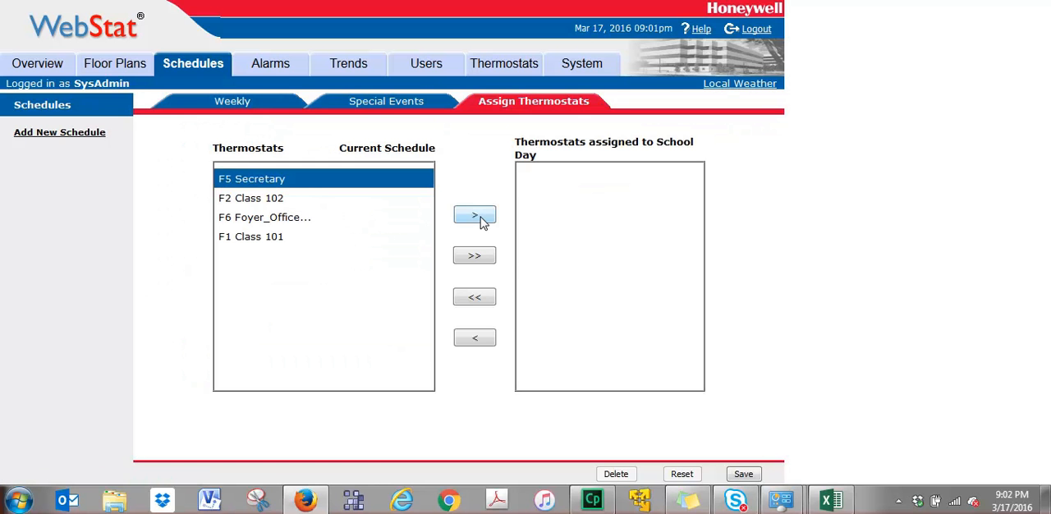
click(470, 258)
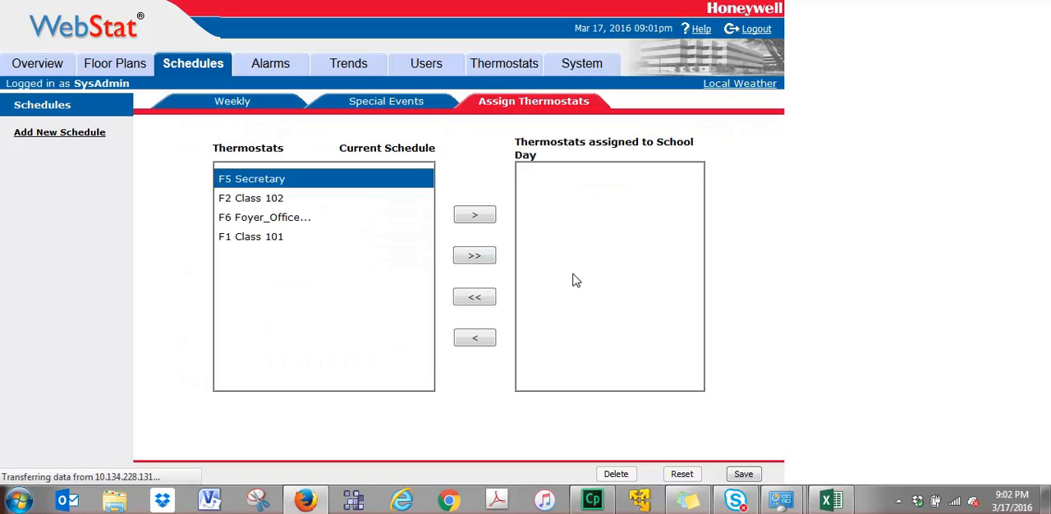
click(746, 475)
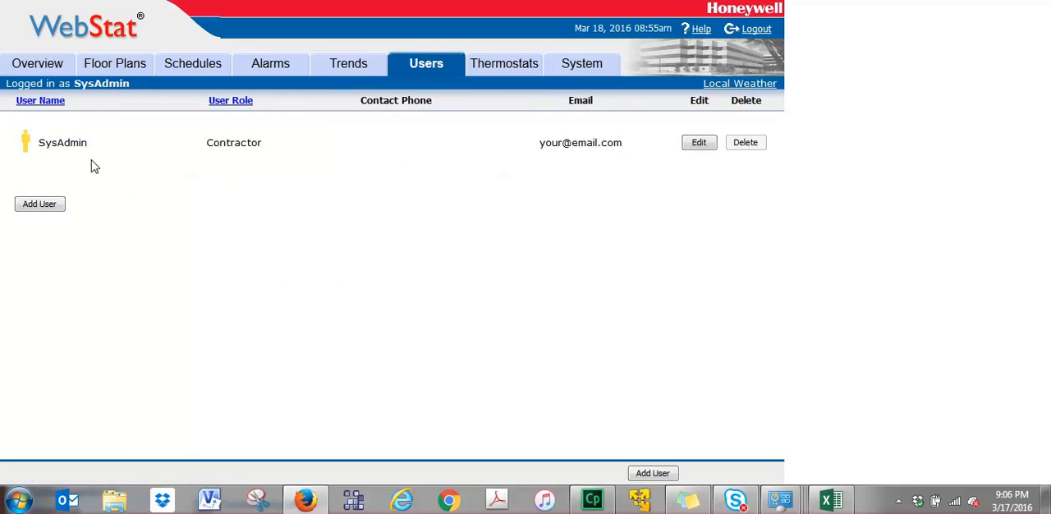
Open the SysAdmin user's properties and start adding a new user, agreeing to update the browser's saved login.
click(698, 144)
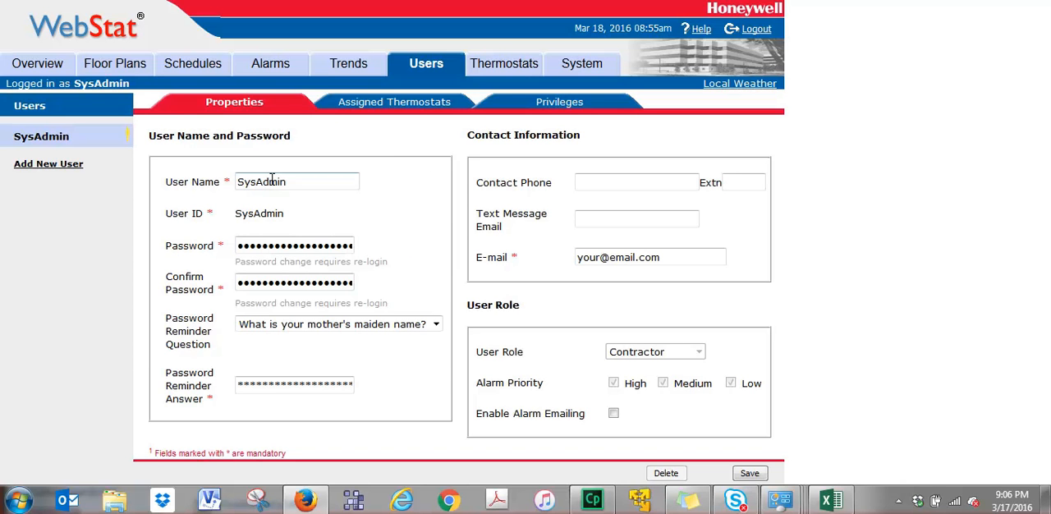
click(66, 168)
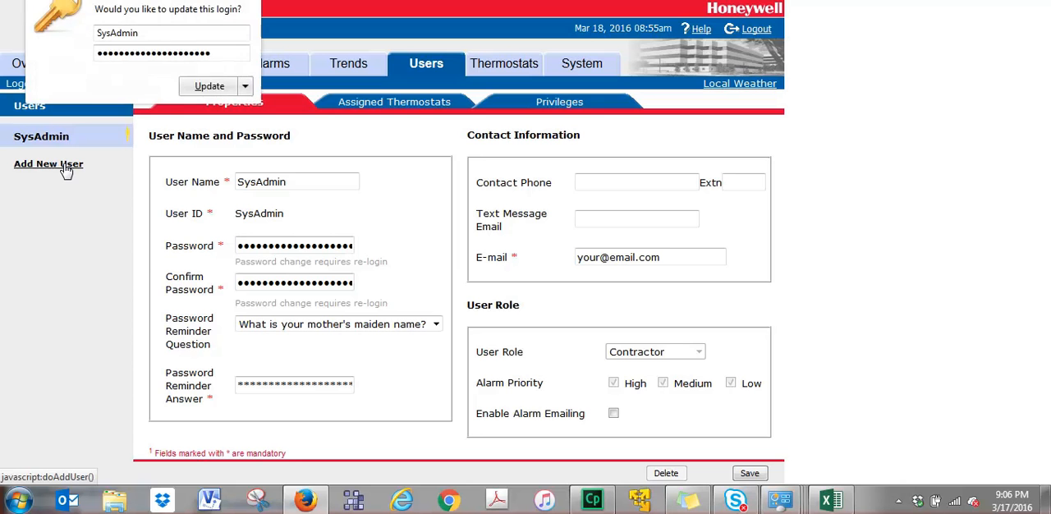
click(210, 87)
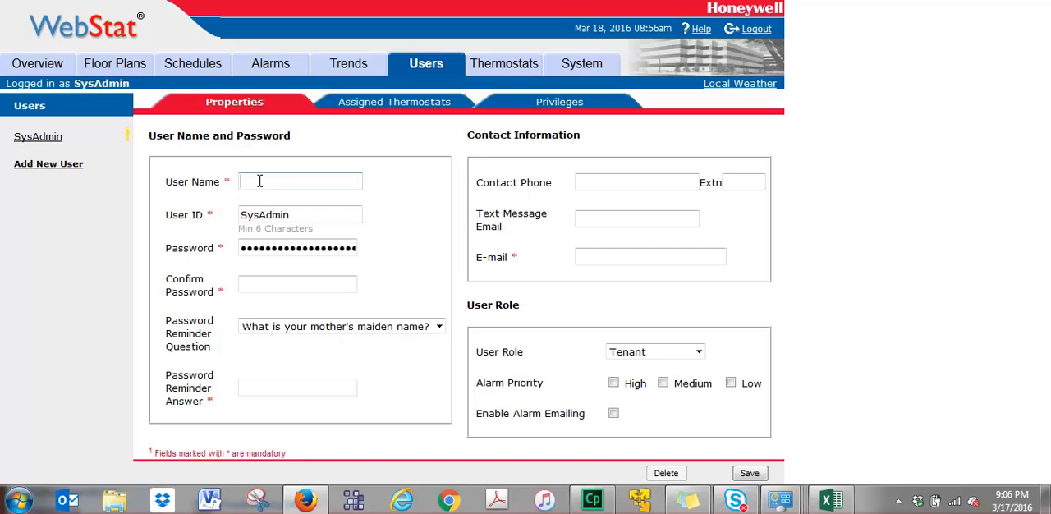
Enter the new user's name and replace the prefilled user ID with the new user's own.
text(Steve)
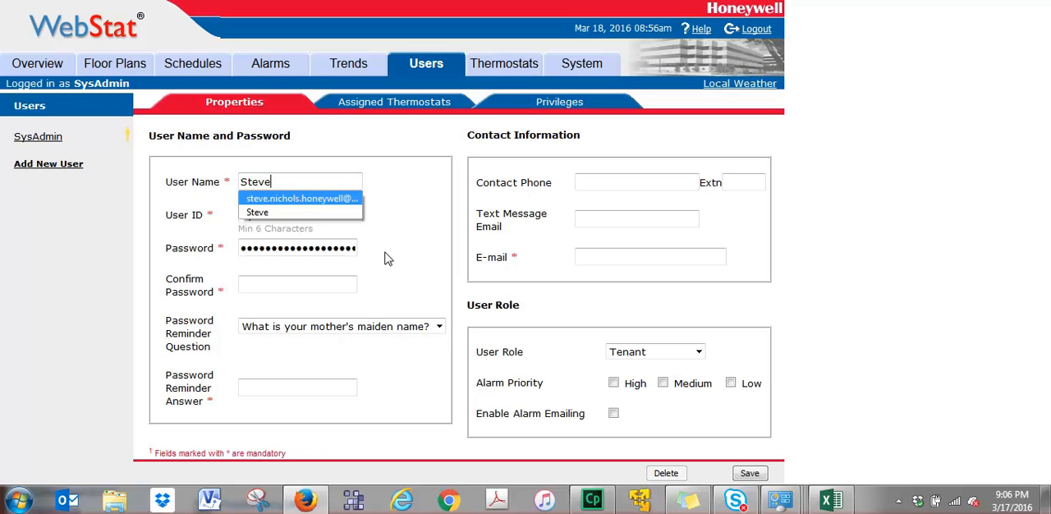
click(399, 251)
drag(317, 214, 222, 220)
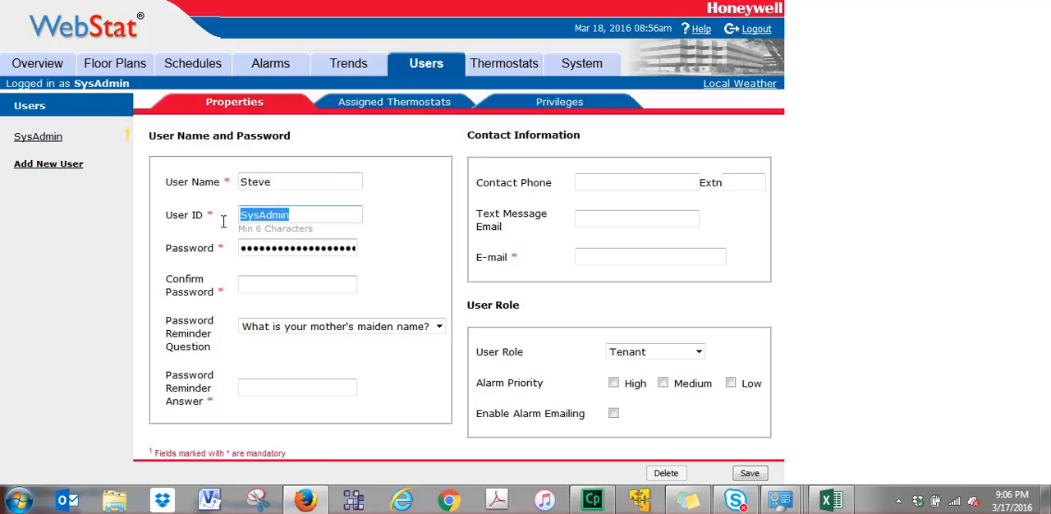
text(Steve)
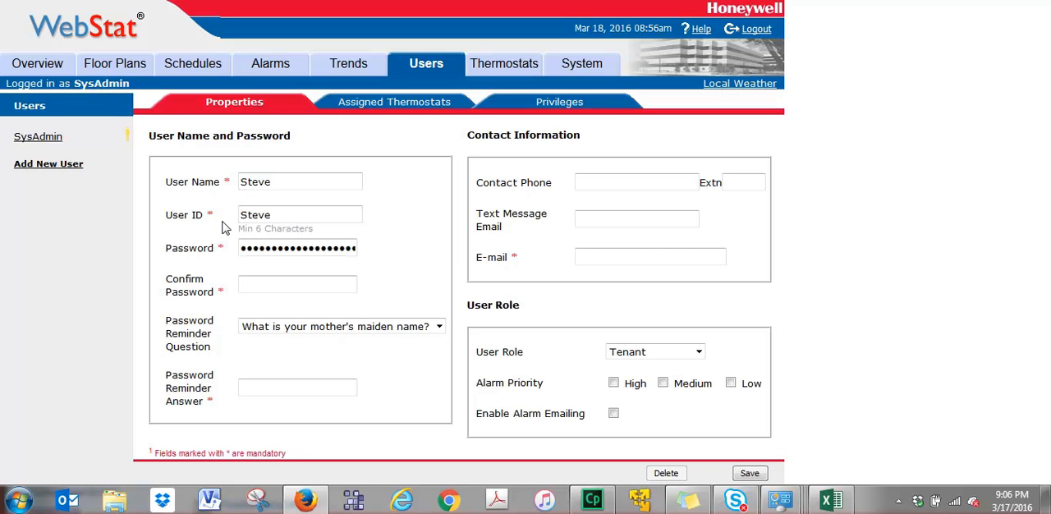
text(N)
Replace the prefilled password with the new user's password and enter it again as confirmation.
drag(244, 247, 665, 246)
text(password)
key(Tab)
text(password)
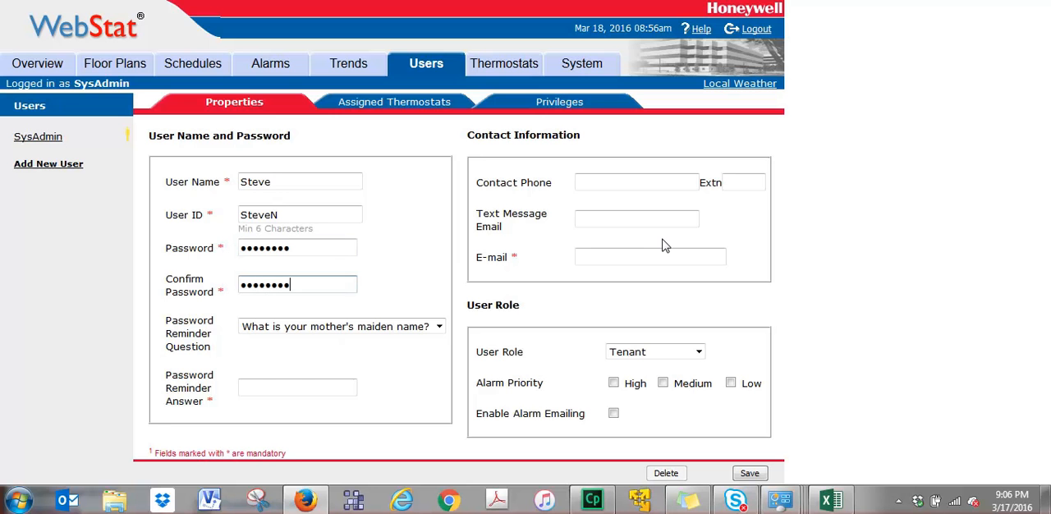
Set the password reminder question to "What was the name of your school?" and enter the reminder answer.
click(392, 328)
click(369, 355)
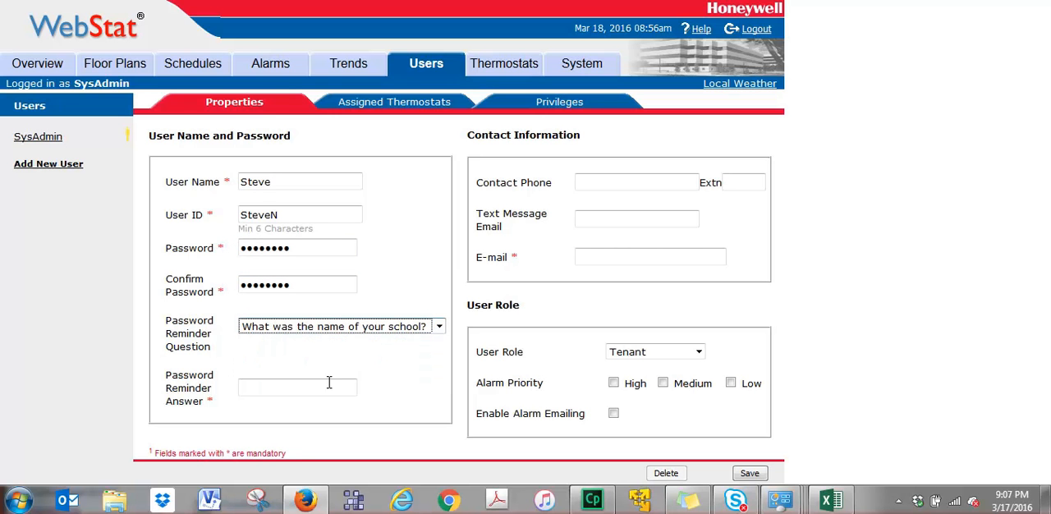
click(279, 387)
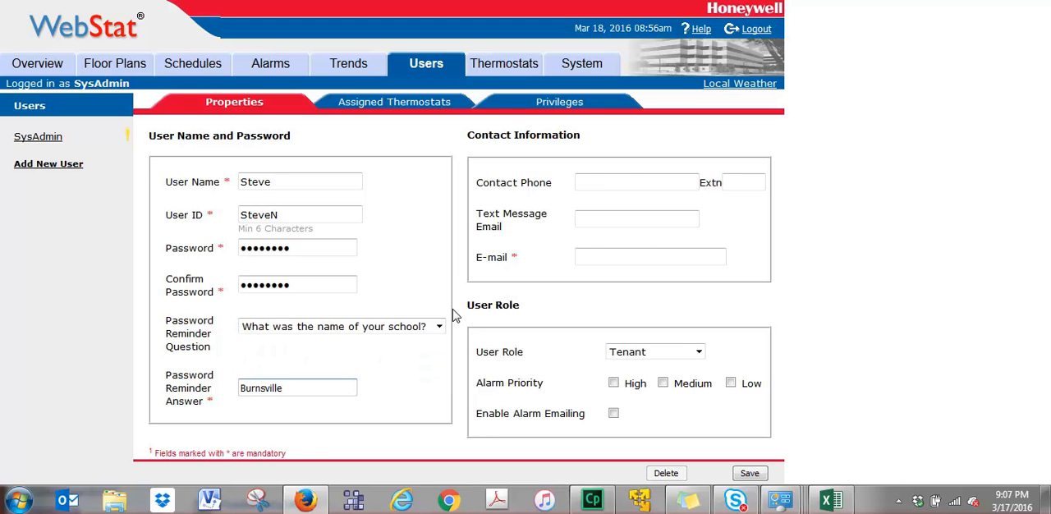
Fill in the new user's contact phone number and e-mail address.
click(602, 184)
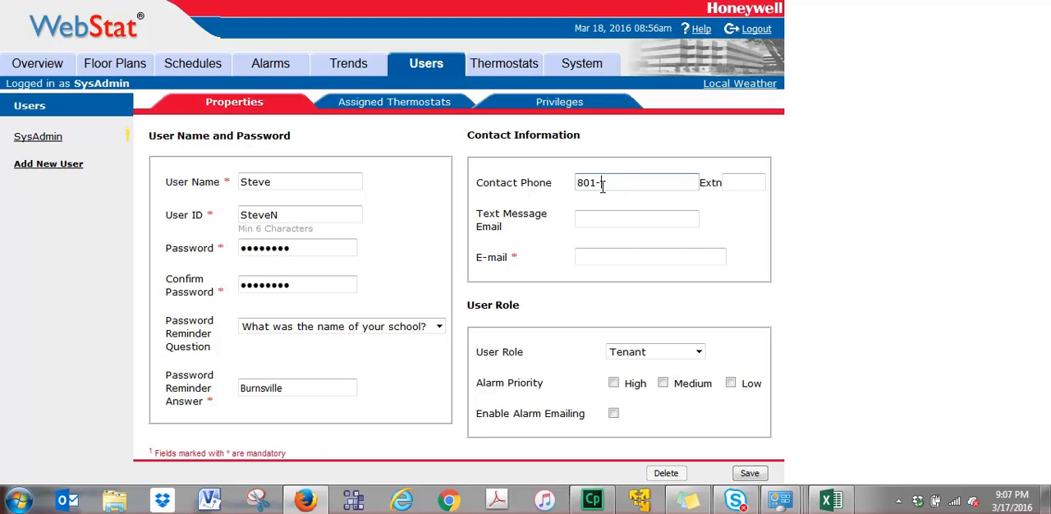
click(586, 260)
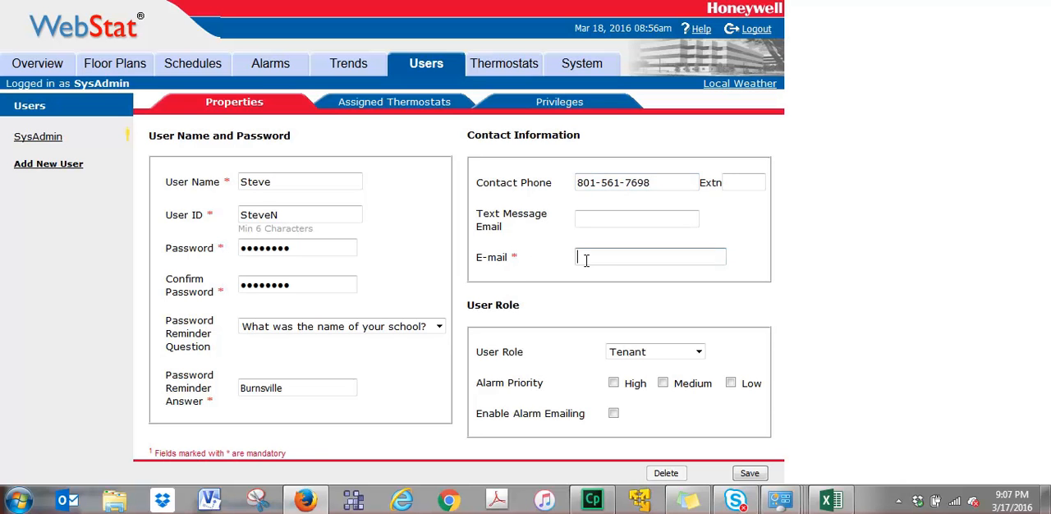
text(steve)
key(Down)
key(Return)
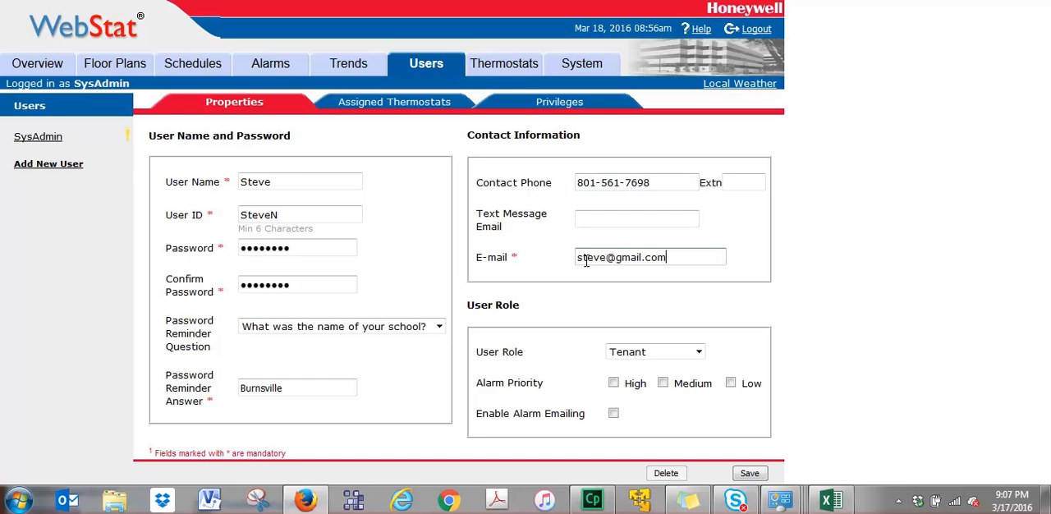
Set the new user's role to Contractor.
click(699, 353)
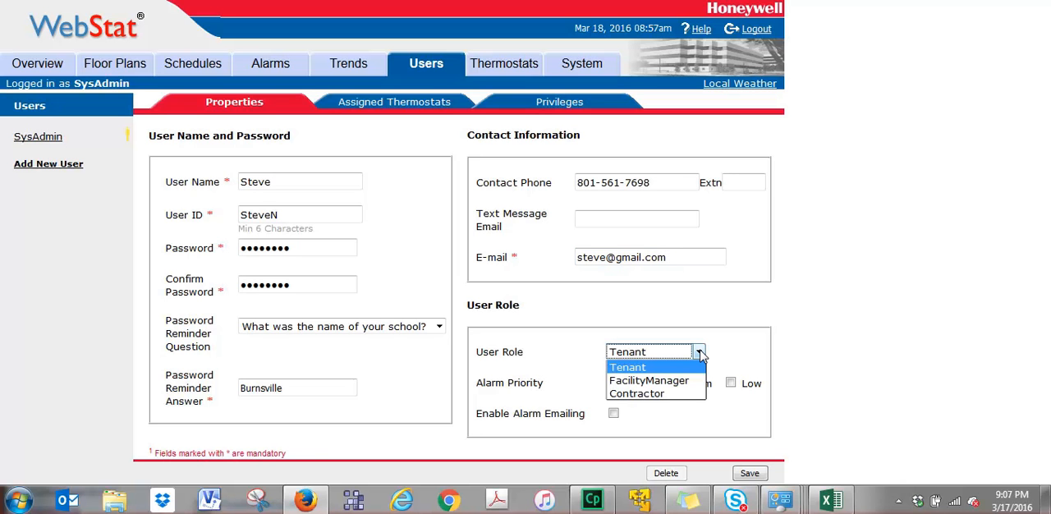
click(660, 394)
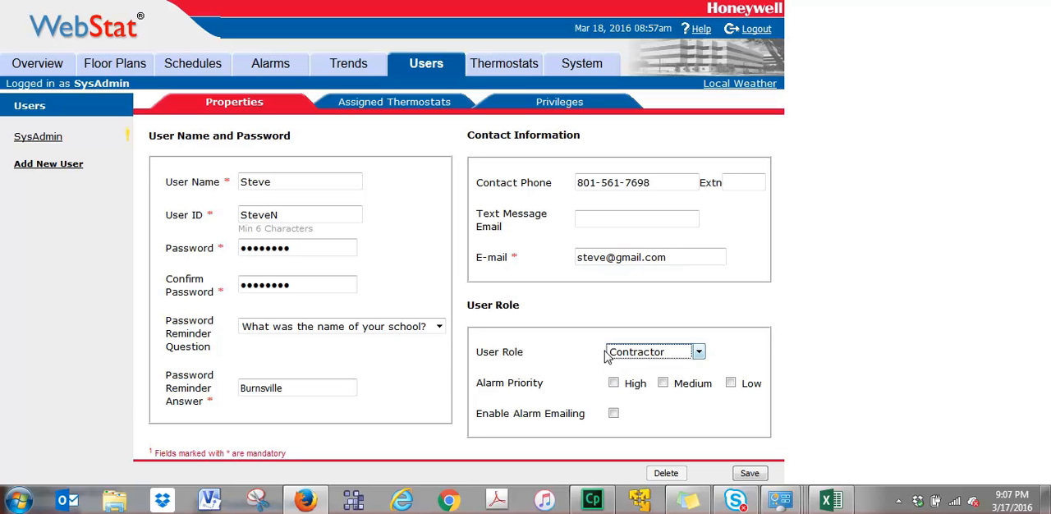
Enable medium-priority alarms and alarm emailing for the new user, save the user, and let the browser remember the login.
click(663, 383)
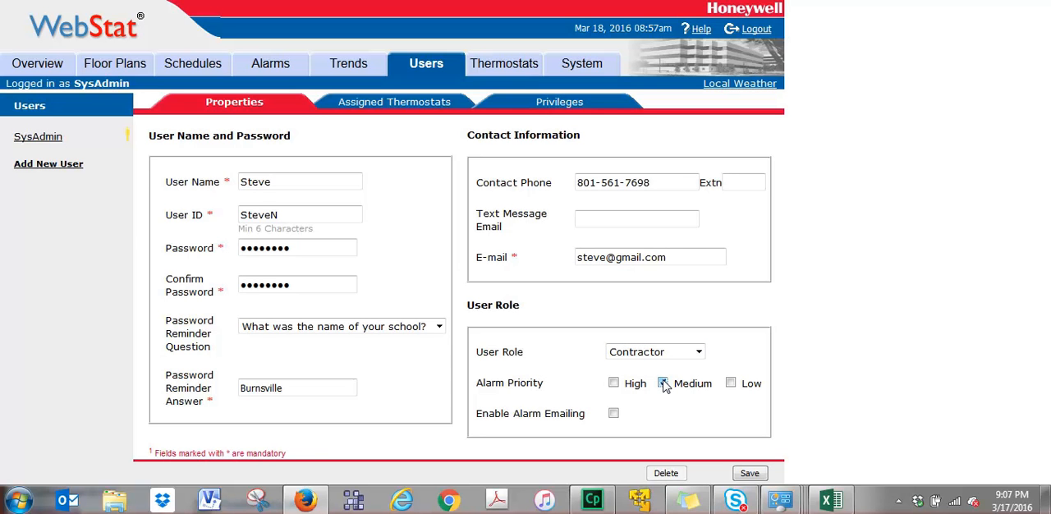
click(615, 414)
click(748, 476)
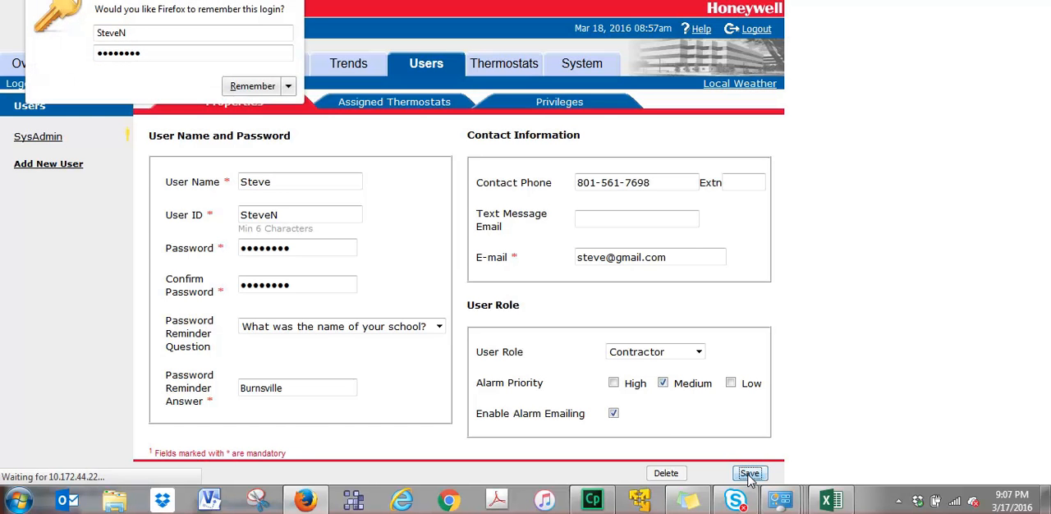
click(253, 86)
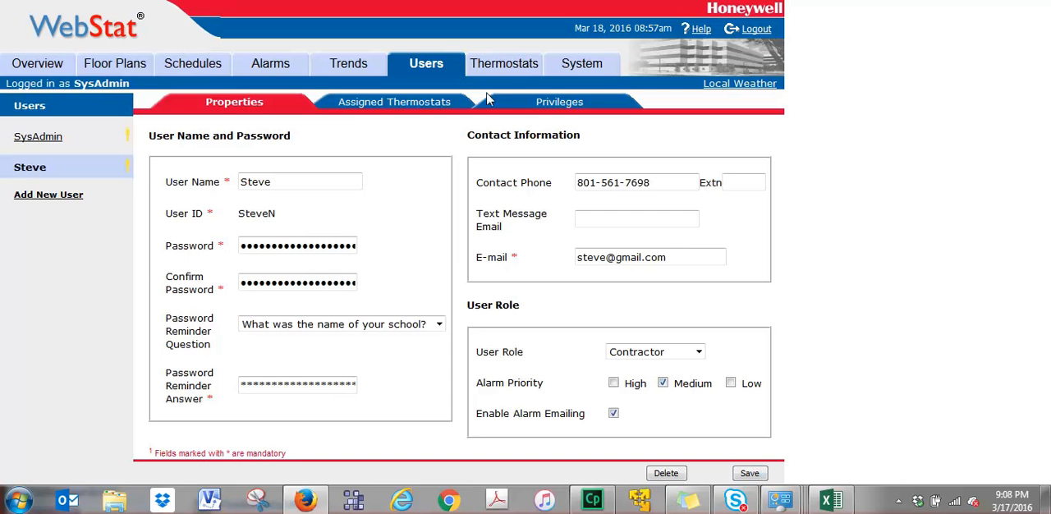
Send a test email from the system's email setup to the recipient's email address.
click(583, 66)
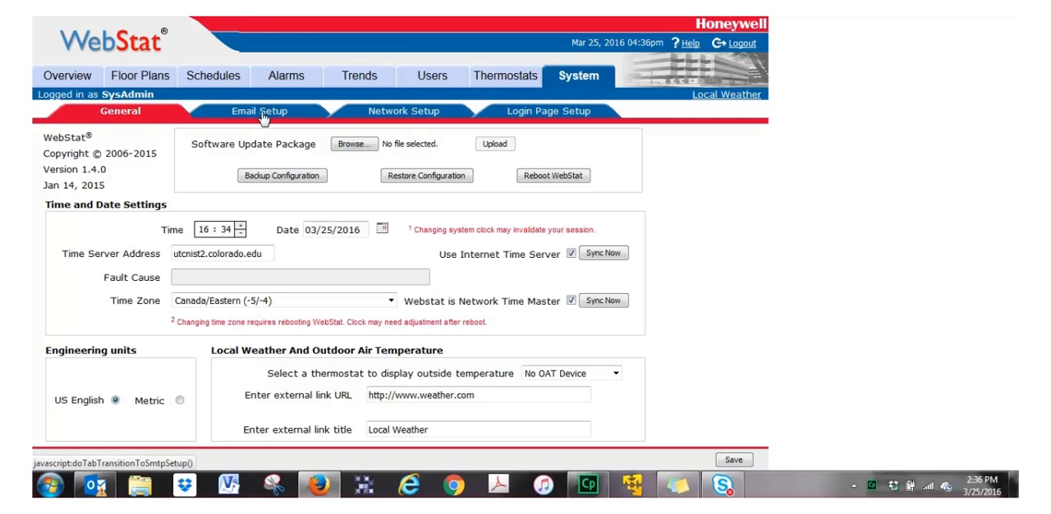
click(263, 117)
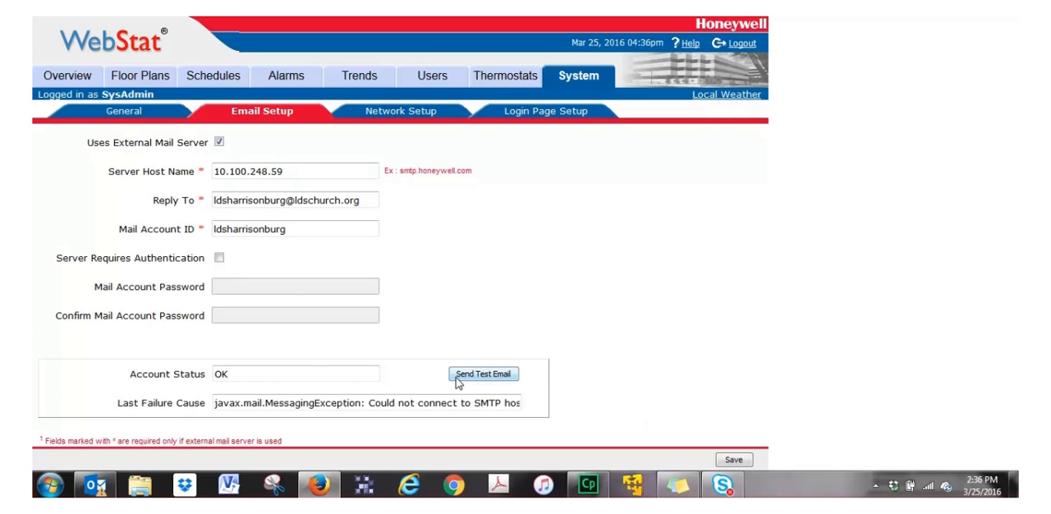
click(481, 379)
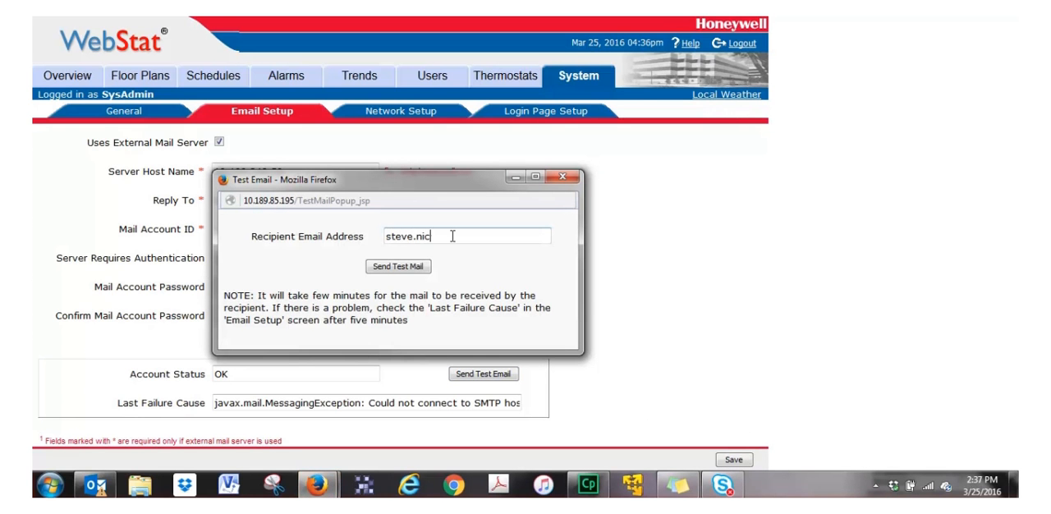
click(397, 269)
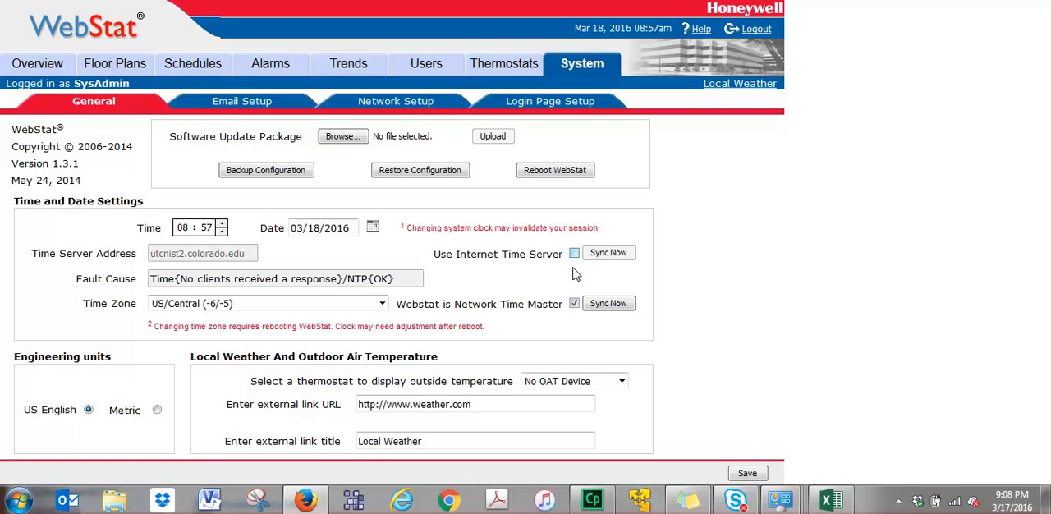
In the general system settings, enable the Internet time server, keep WebStat as network time master, and save.
click(574, 303)
click(574, 256)
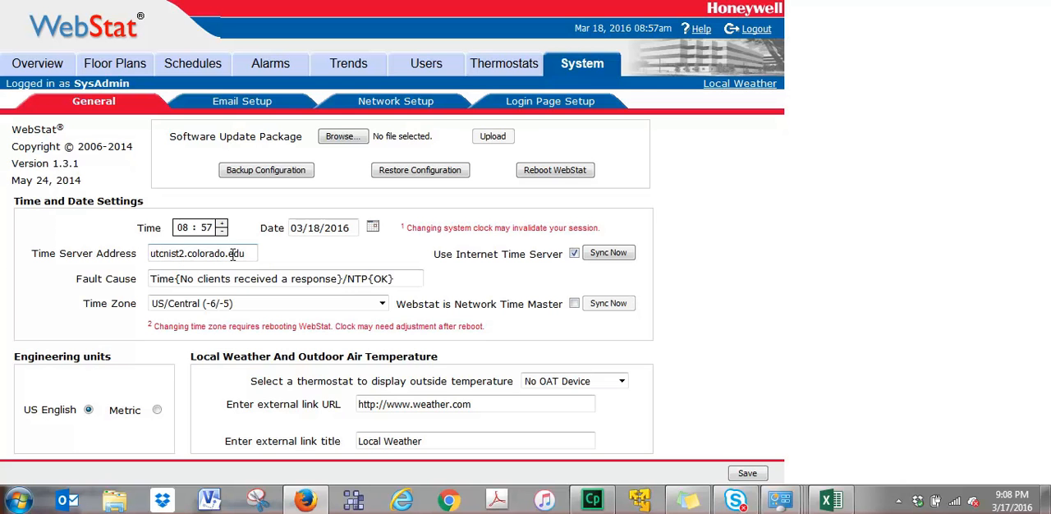
click(574, 305)
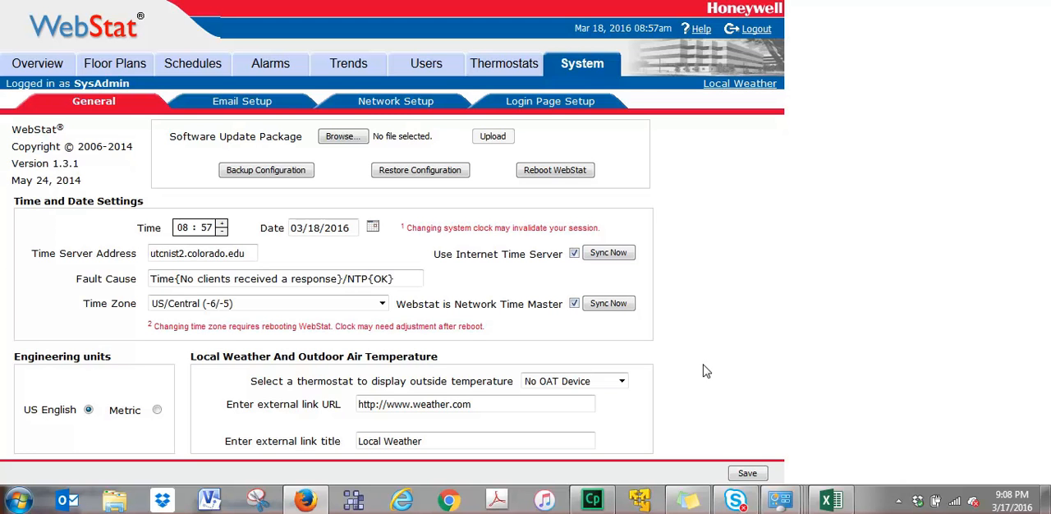
click(753, 477)
Synchronize the clock with the Internet time server and sync the network time from WebStat.
click(574, 303)
click(610, 257)
click(608, 304)
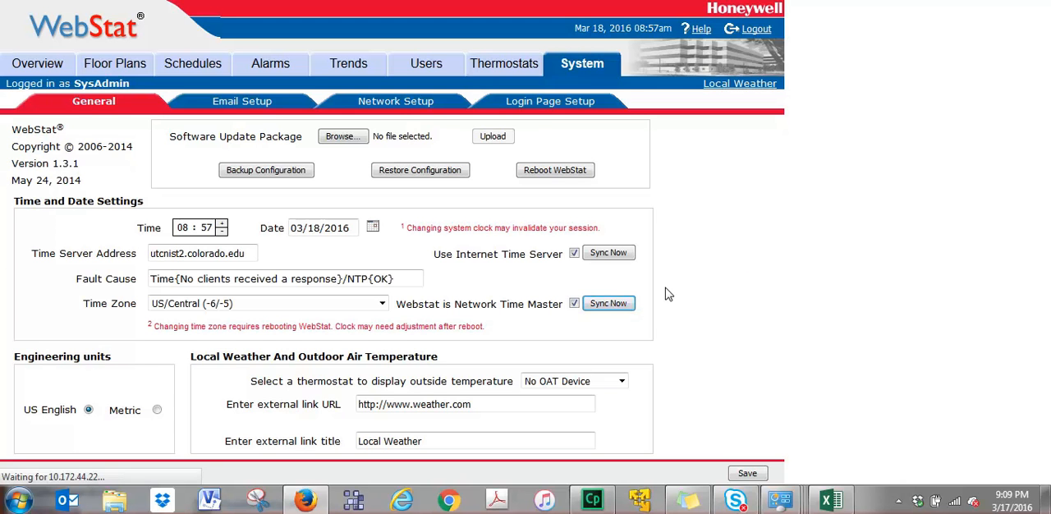
Choose Woodland.jpg from Dropbox > Work > WebStat > Chapel Samples as the login page's homepage image.
click(531, 106)
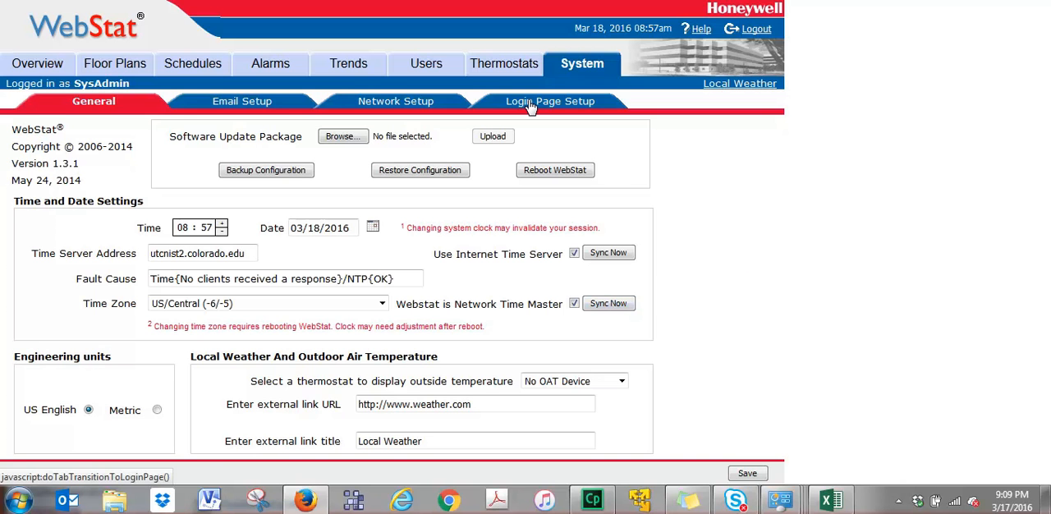
click(530, 105)
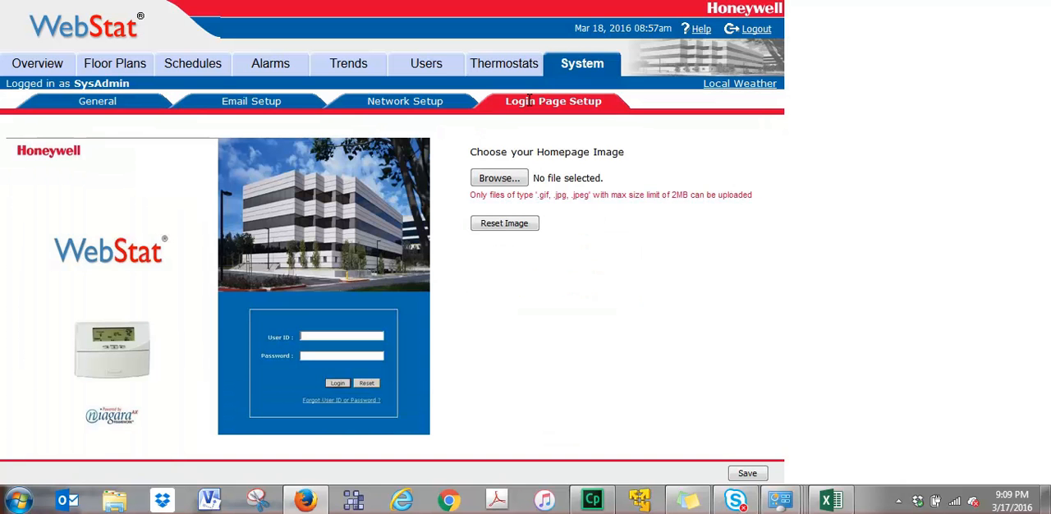
click(501, 180)
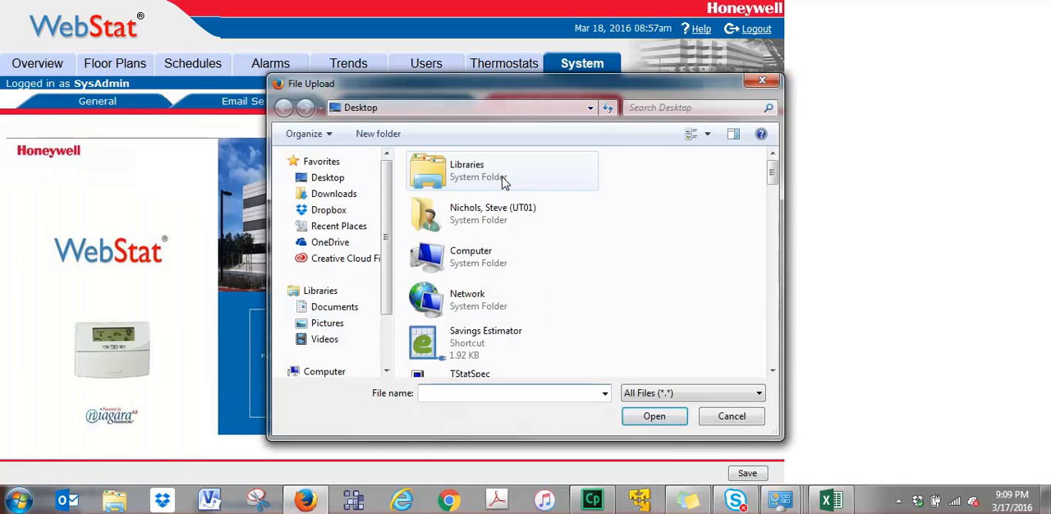
click(337, 210)
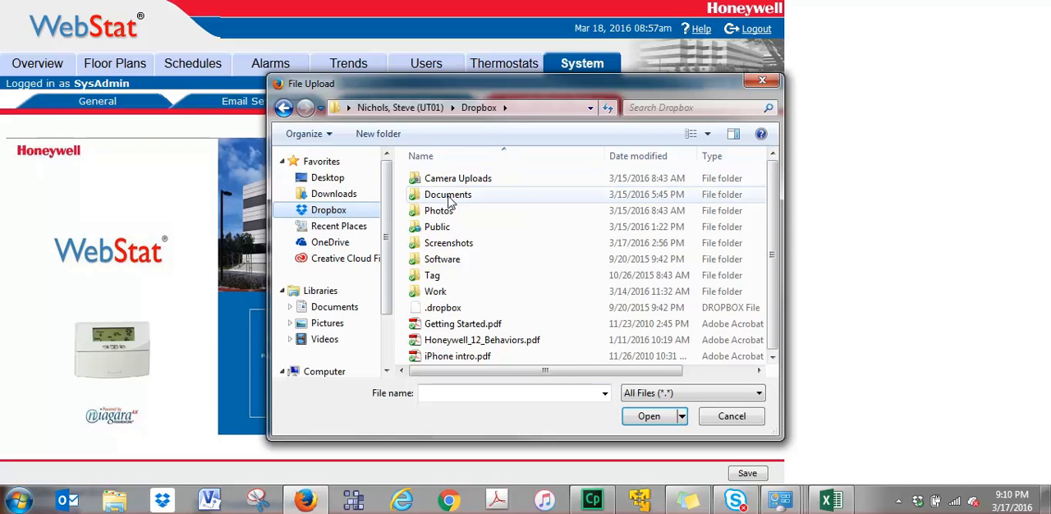
double_click(436, 291)
double_click(441, 229)
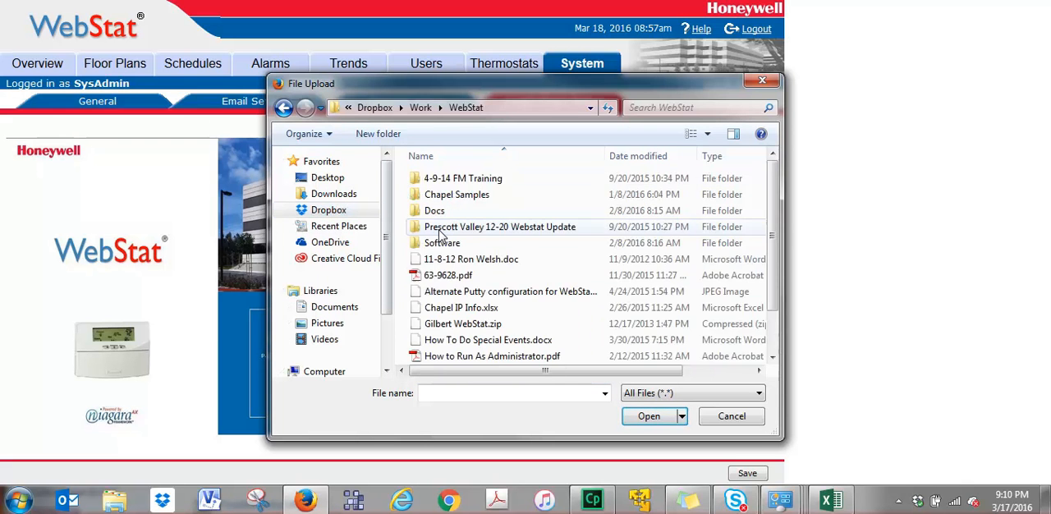
double_click(456, 195)
click(605, 235)
double_click(542, 275)
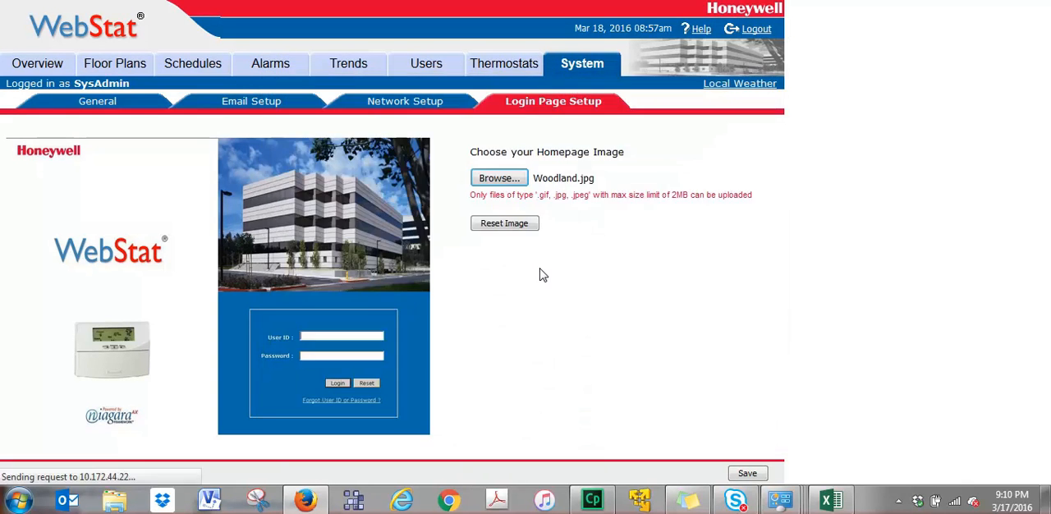